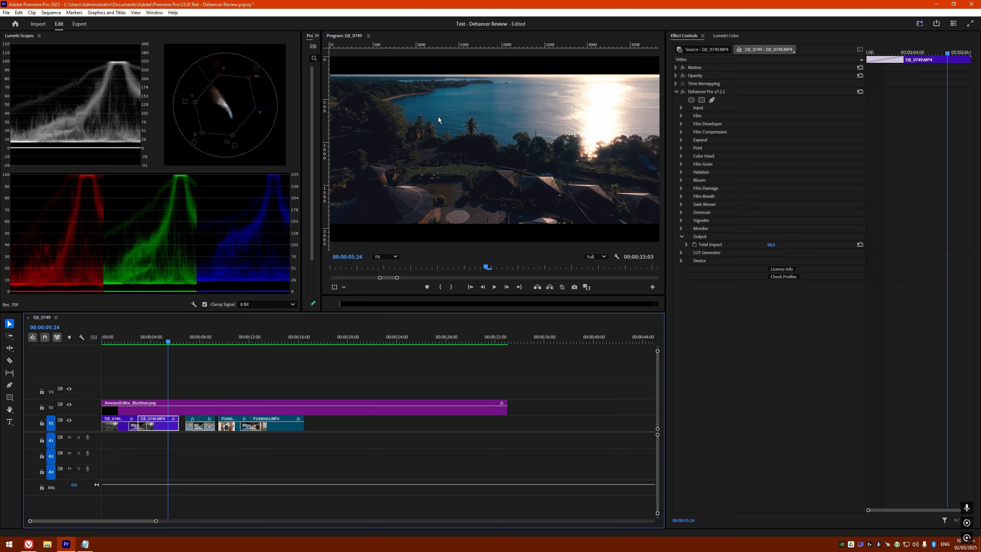
# Switch Premiere Pro to the workspace layout that shows every panel
pyautogui.click(154, 13)
pyautogui.moveTo(162, 22)
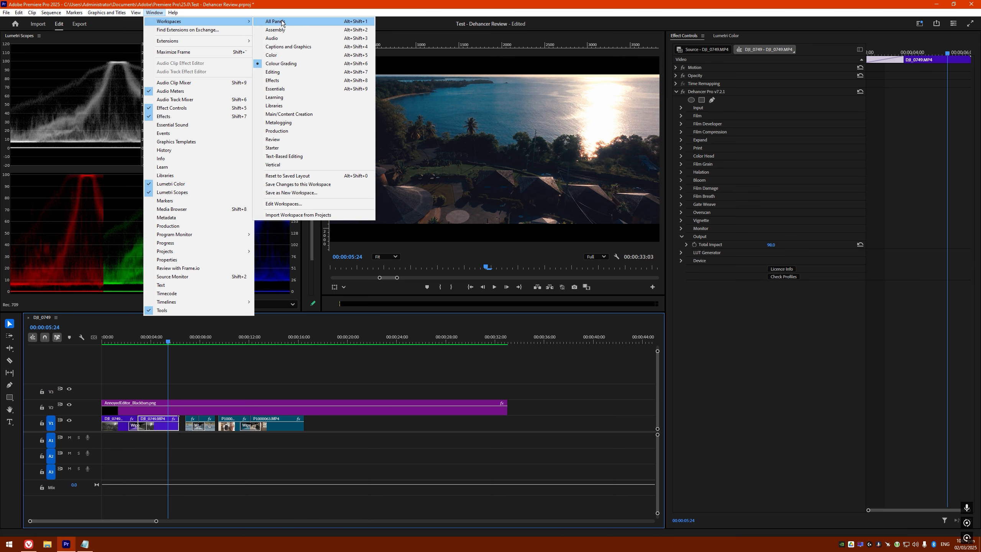
pyautogui.click(298, 57)
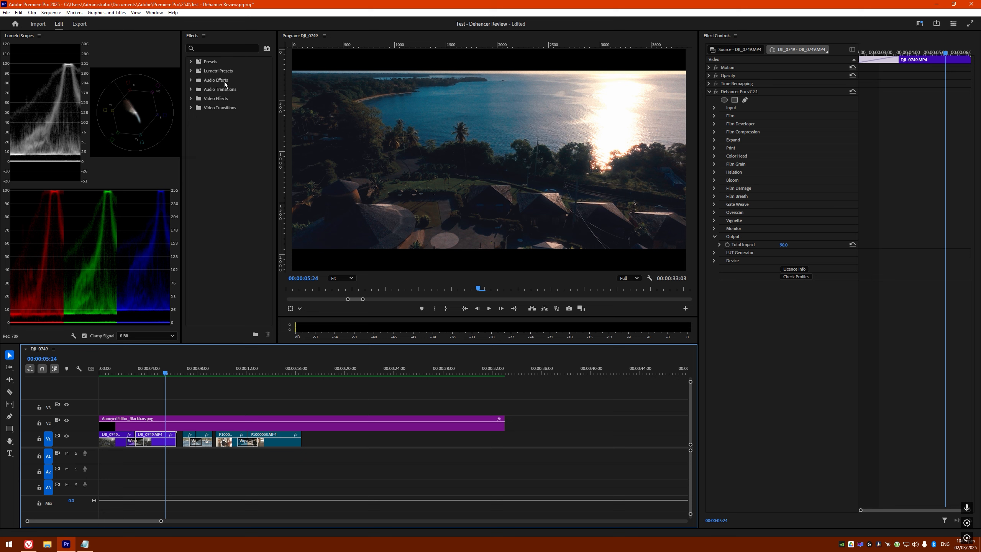
# Find the Dehancer Pro v7.2.1 effect via 'dehanc' and play the sequence from 00:00:04:59
pyautogui.click(224, 48)
pyautogui.write('dehanc')
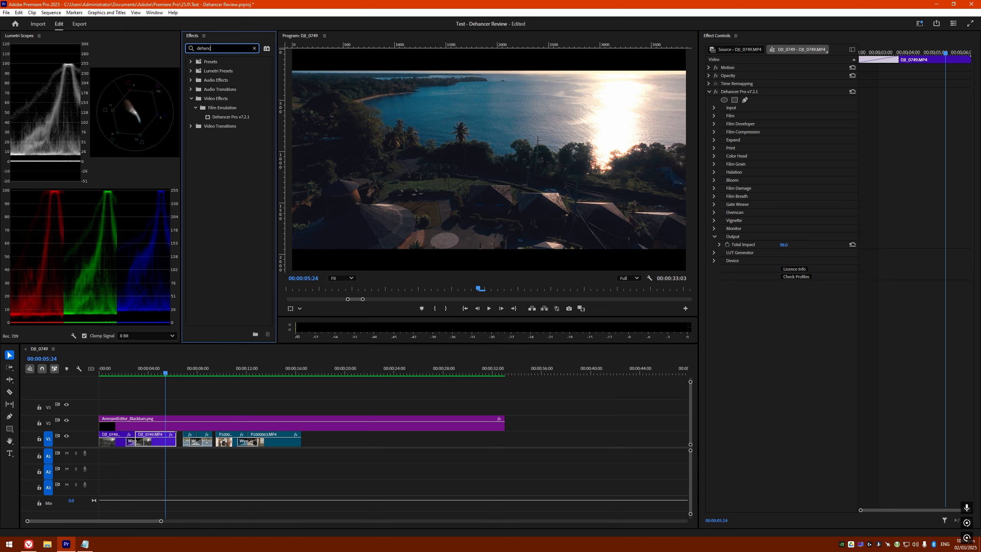
pyautogui.click(223, 118)
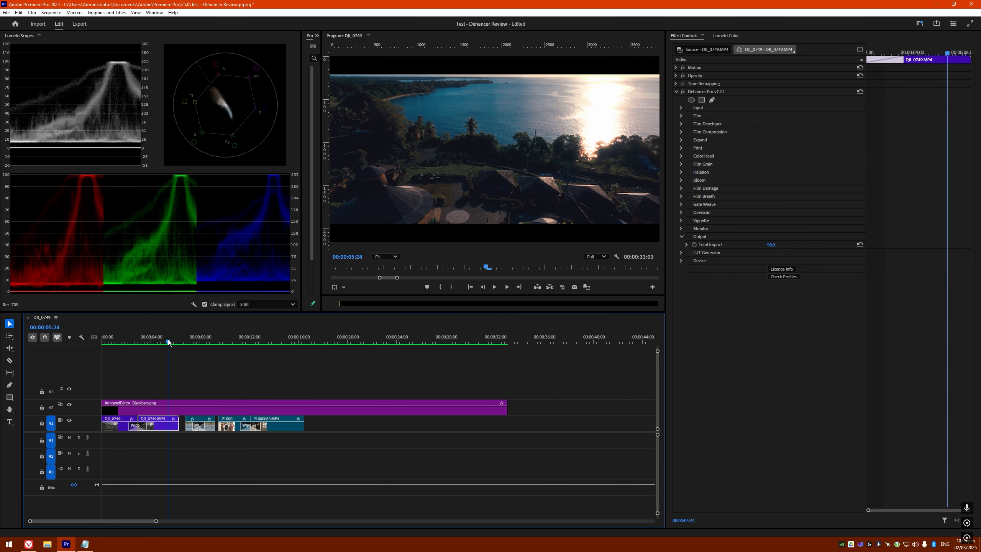
pyautogui.moveTo(167, 341); pyautogui.dragTo(163, 342)
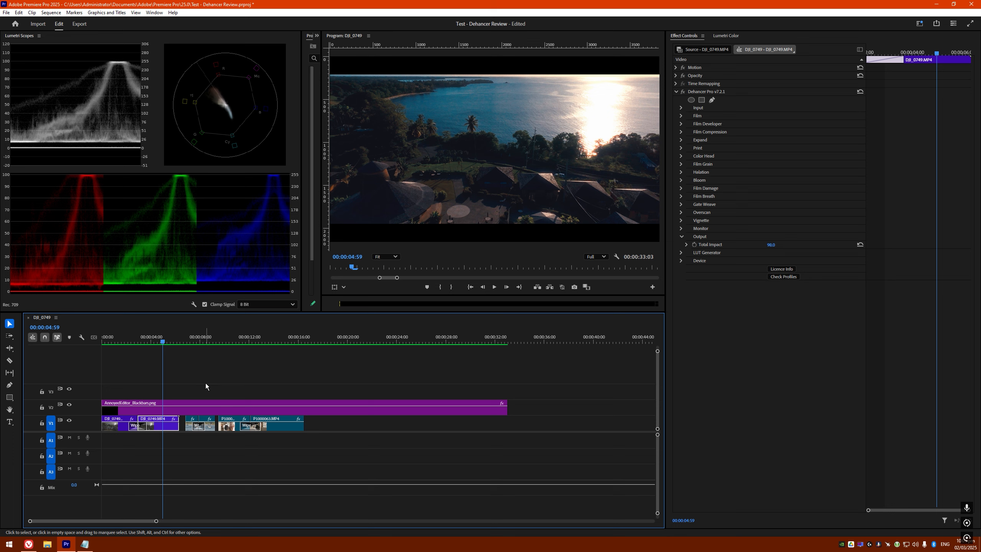
pyautogui.press('space')
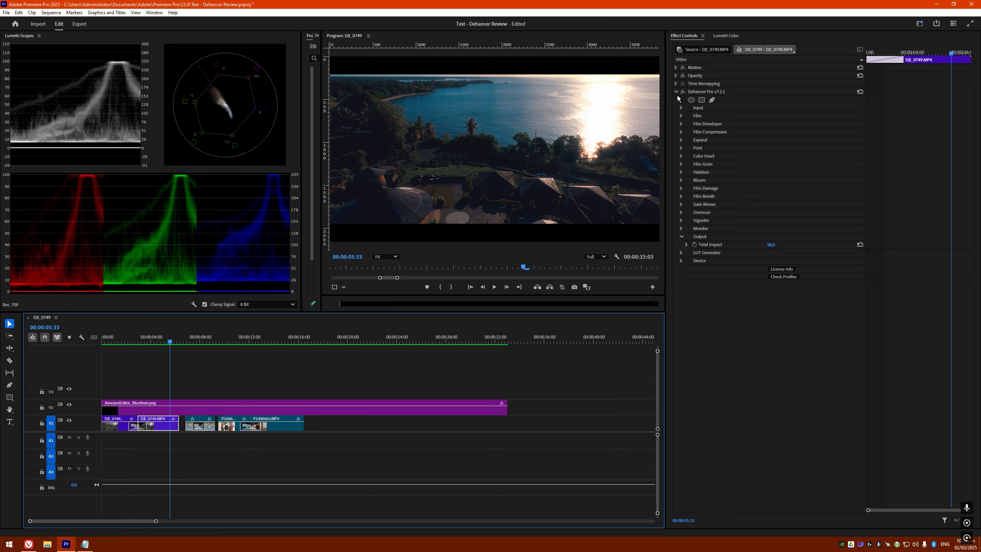
# Check Dehancer's Input settings, keeping DJI / Mavic 2 Pro / D-Log as the camera profile
pyautogui.click(681, 108)
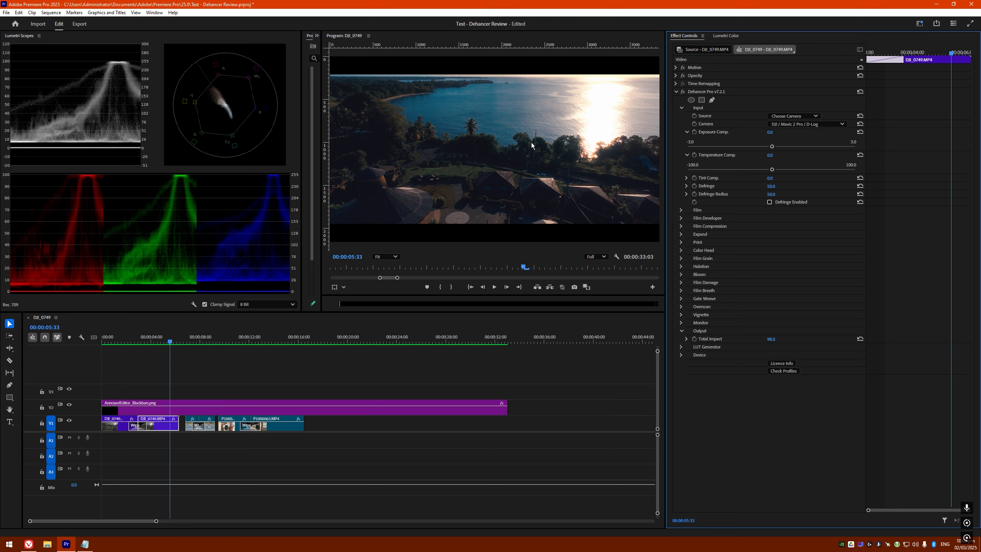
pyautogui.click(805, 116)
pyautogui.click(807, 117)
pyautogui.click(806, 117)
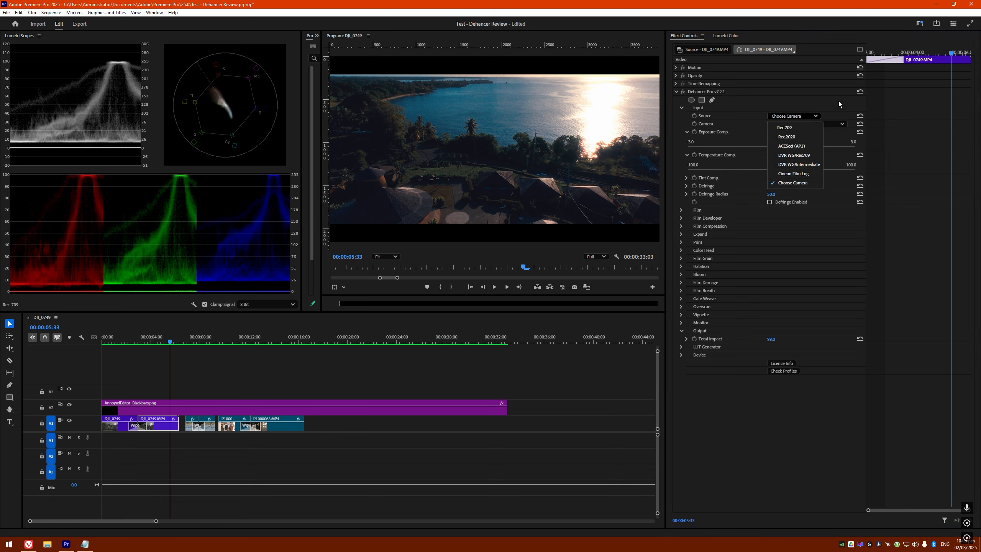
pyautogui.click(823, 124)
pyautogui.click(823, 124)
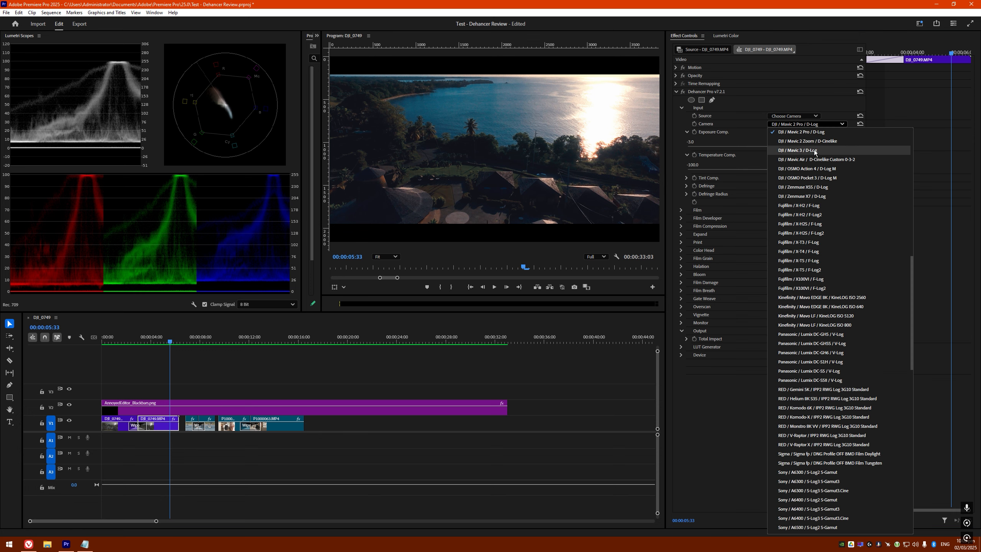
pyautogui.scroll(-2, 810, 257)
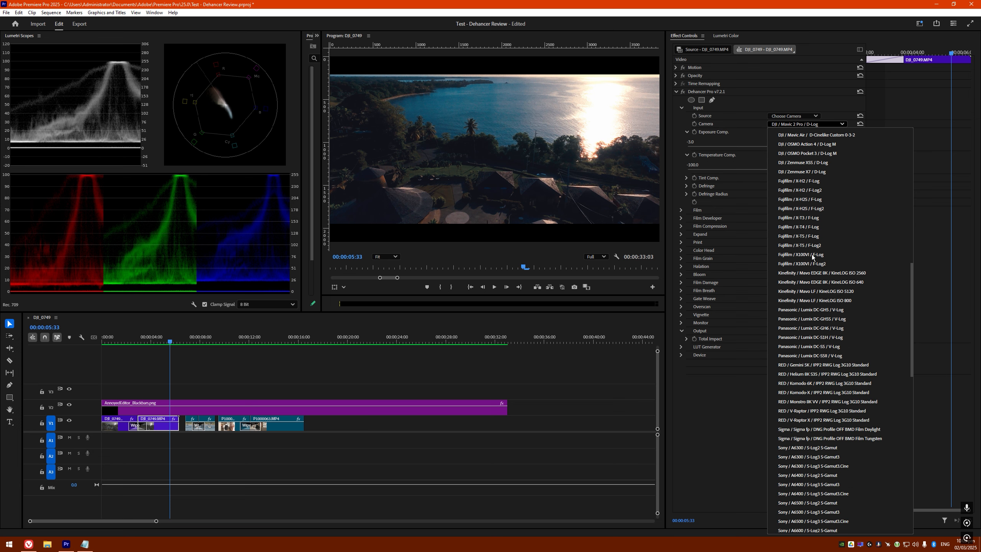
pyautogui.scroll(3, 812, 257)
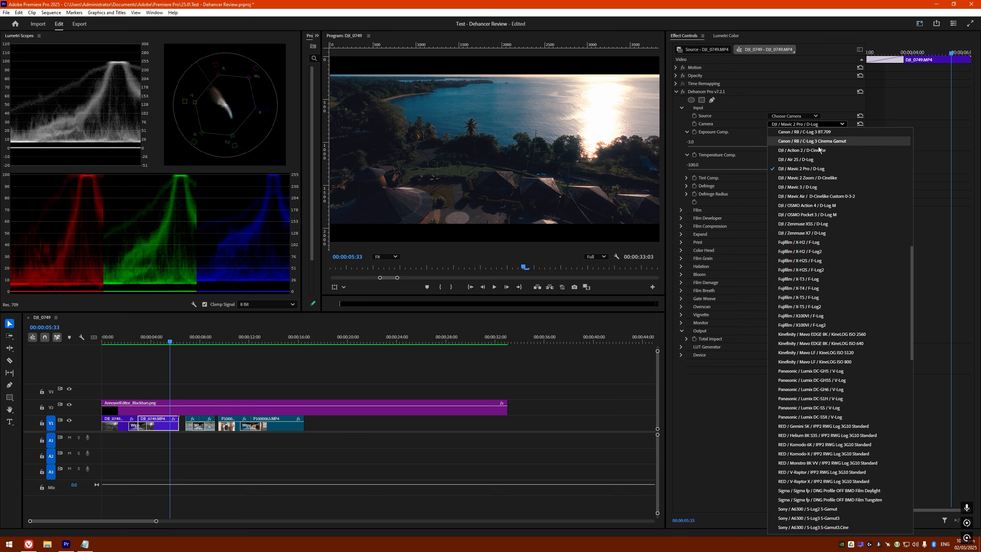
pyautogui.click(823, 125)
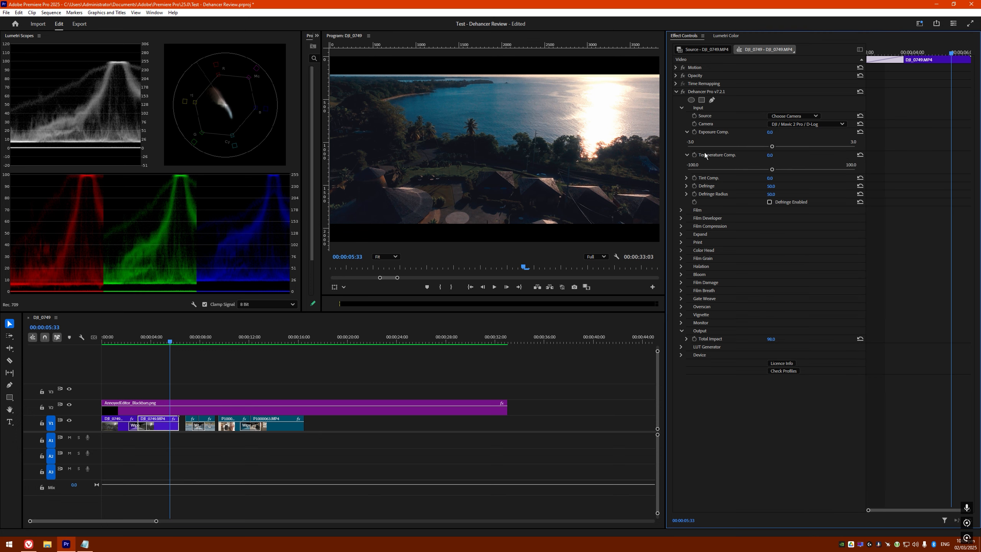
pyautogui.click(682, 108)
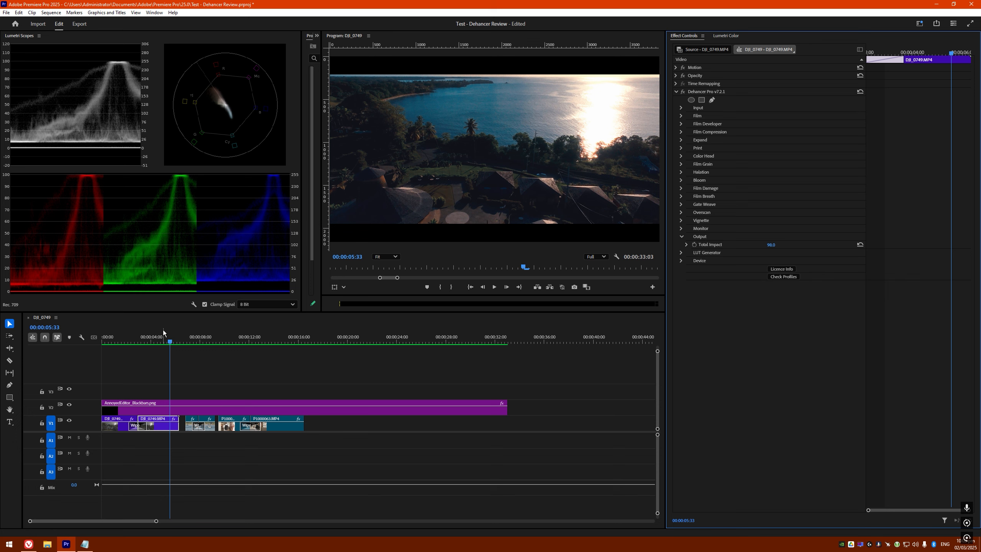
# Scrub the playhead to 00:00:04:24 and expand the Dehancer Pro effect settings
pyautogui.click(132, 343)
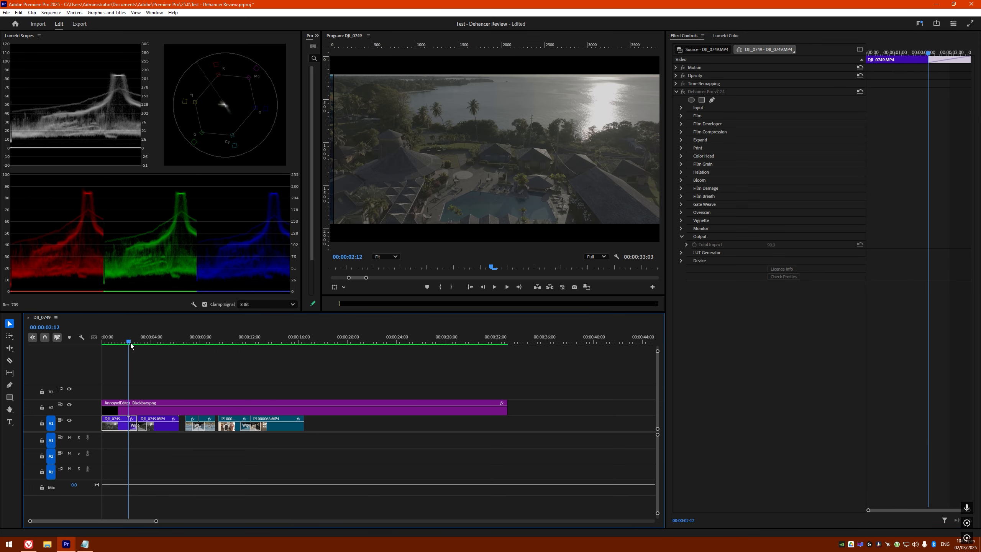
pyautogui.moveTo(131, 343); pyautogui.dragTo(151, 341)
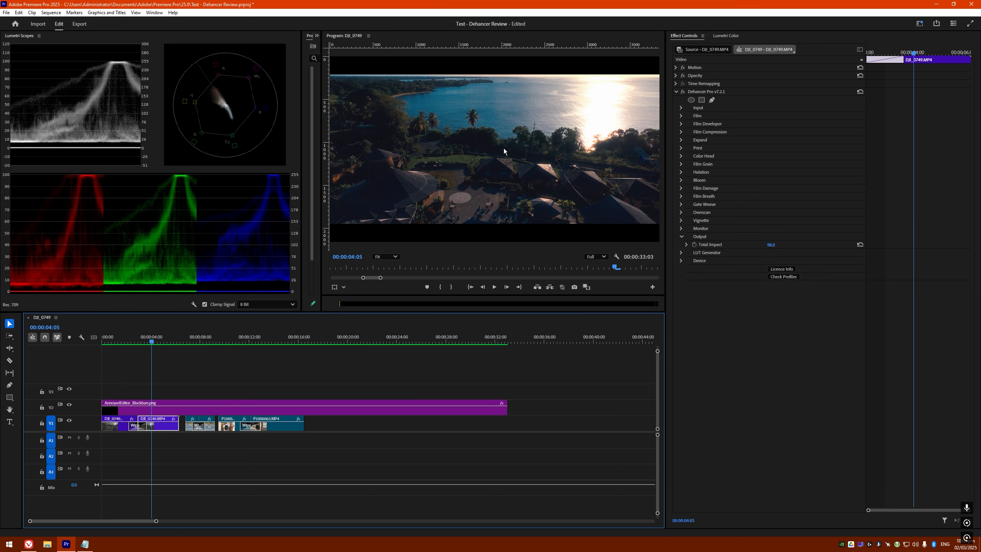
pyautogui.click(682, 107)
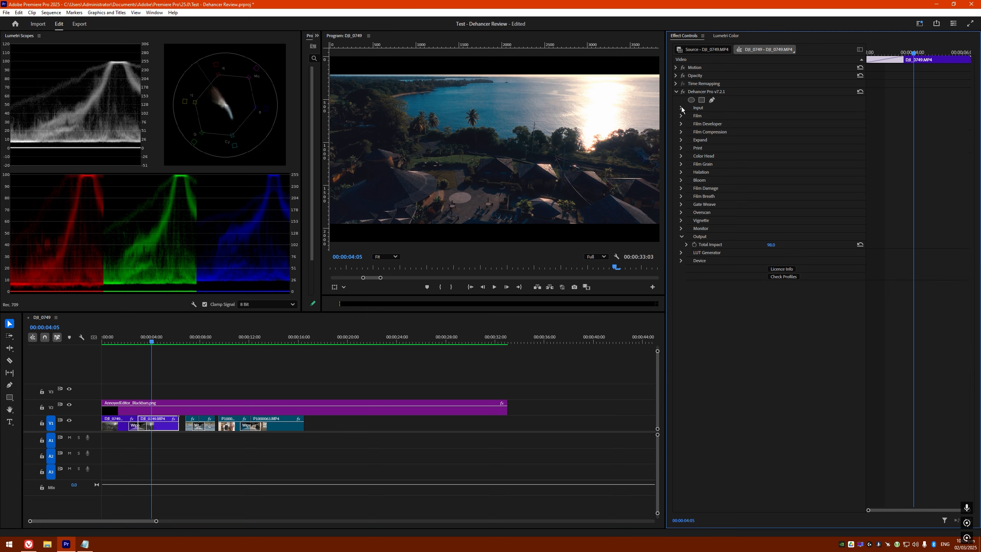
pyautogui.click(675, 92)
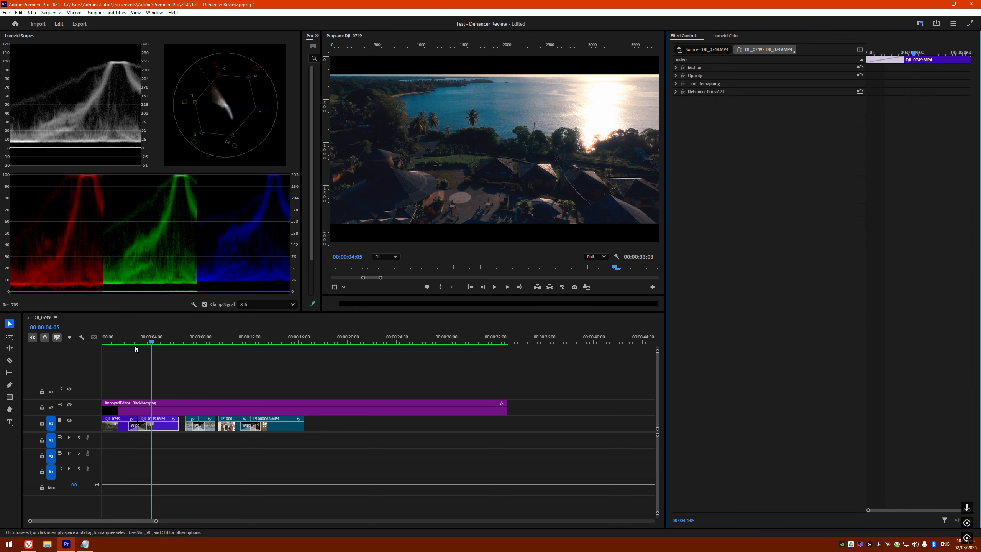
pyautogui.click(156, 341)
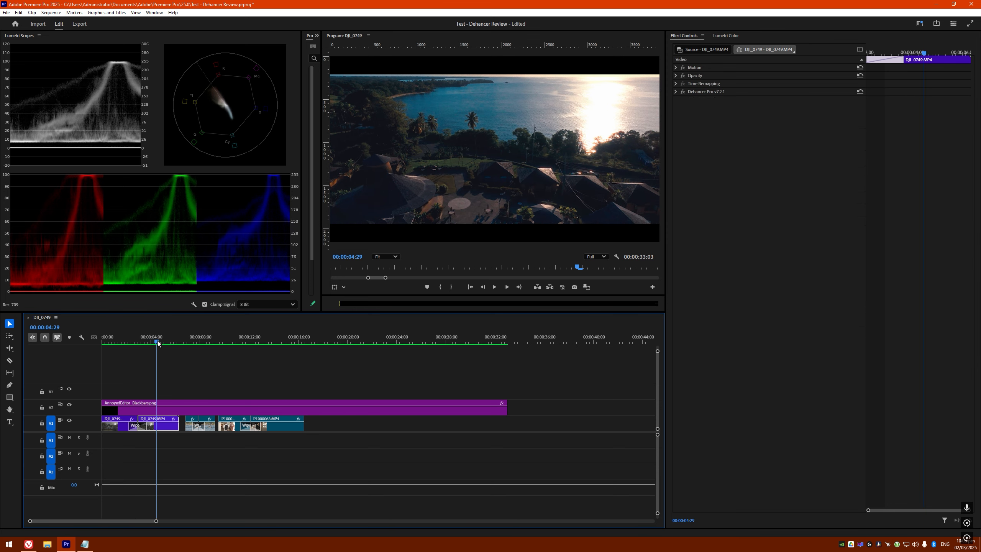
pyautogui.click(676, 91)
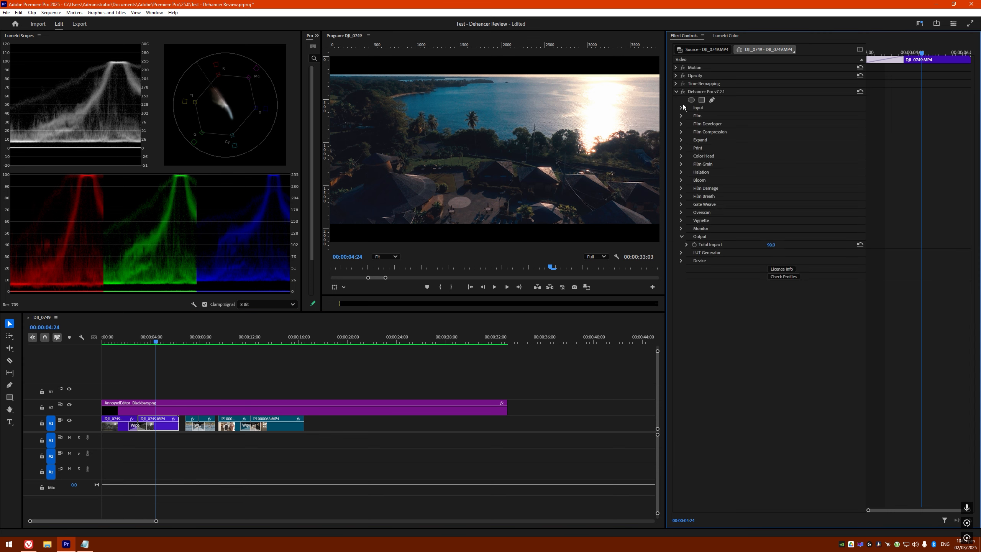
# Browse Dehancer's Input, Film and Film Developer groups, leaving Film expanded
pyautogui.click(681, 108)
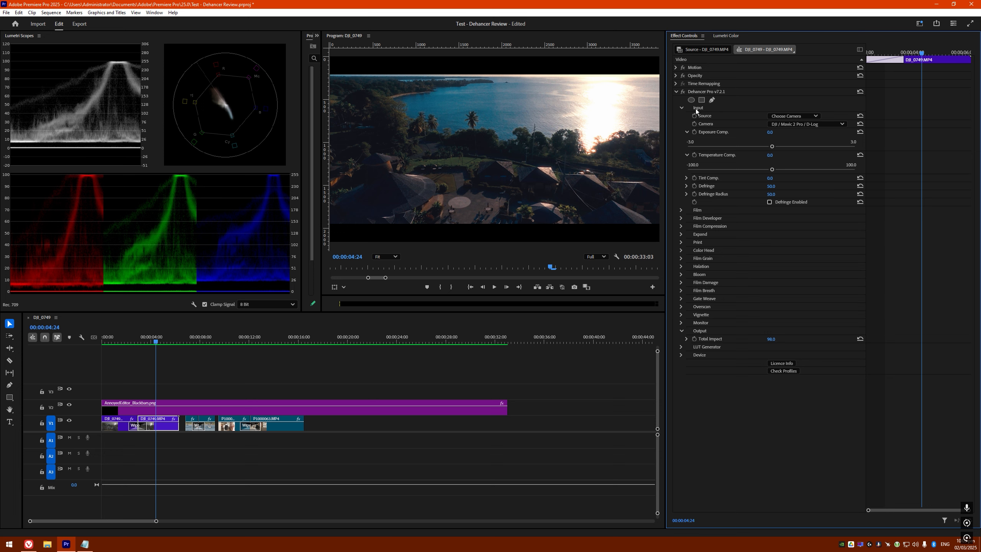
pyautogui.click(681, 107)
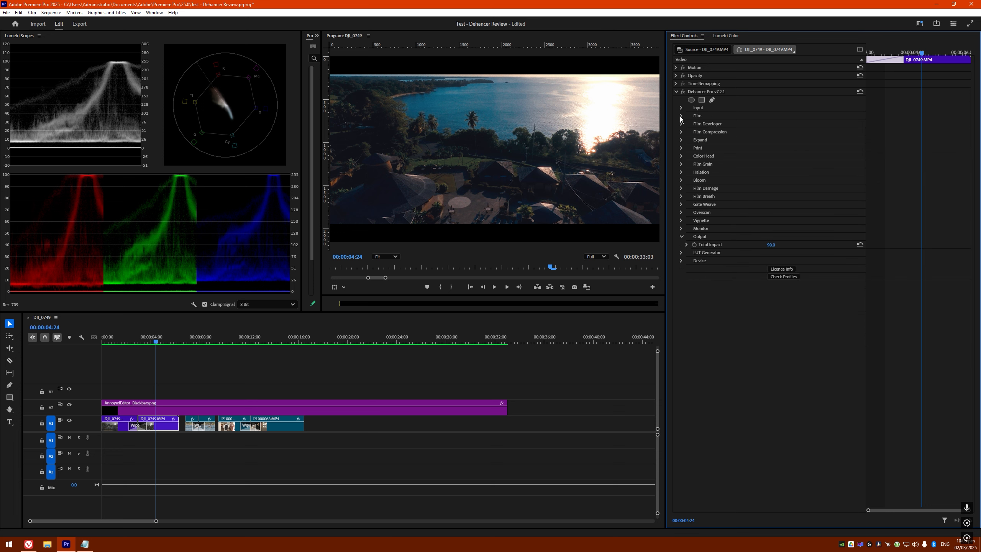
pyautogui.click(681, 116)
pyautogui.click(681, 116)
pyautogui.click(681, 124)
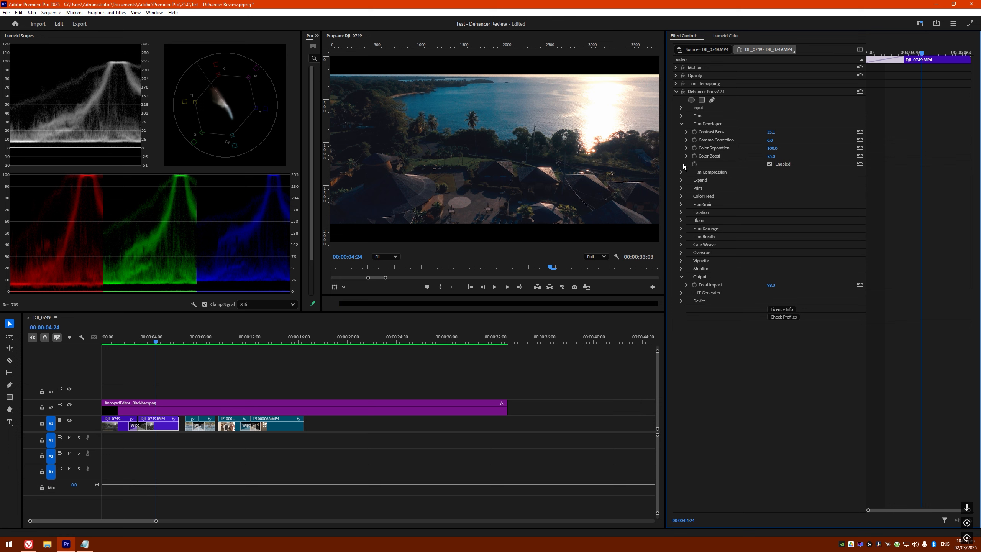
pyautogui.click(682, 124)
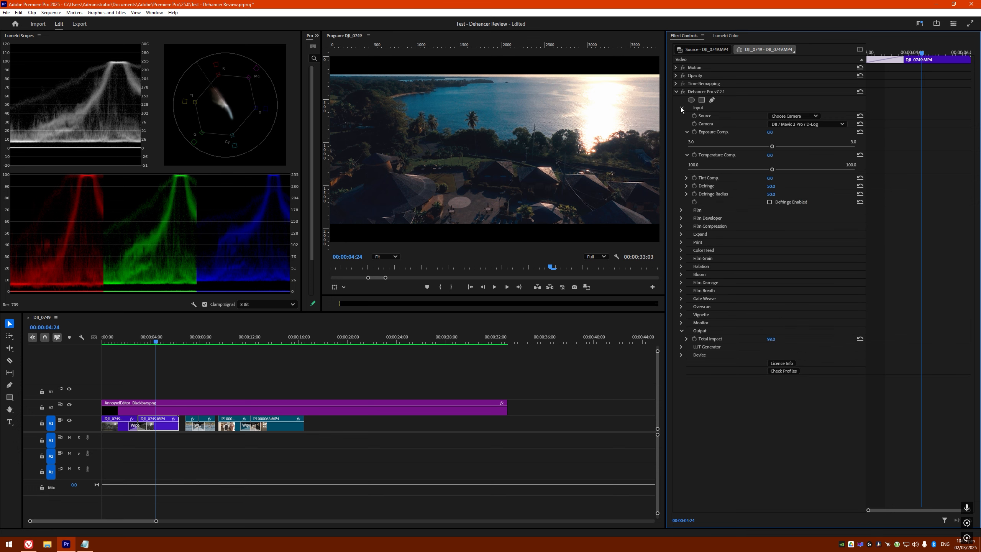
pyautogui.click(681, 107)
pyautogui.click(681, 108)
pyautogui.click(681, 116)
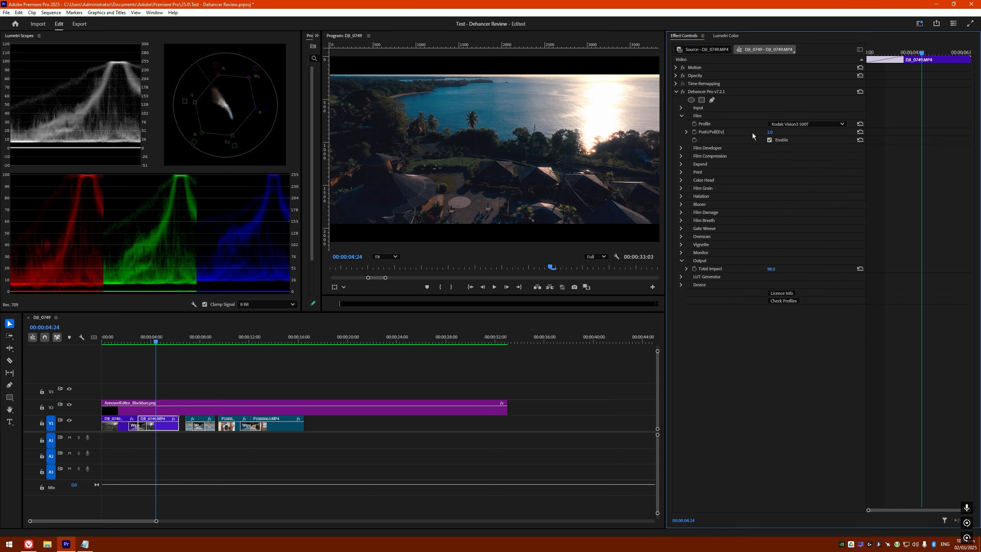
# Review the film stock profiles and keep Kodak Vision3 500T
pyautogui.click(800, 124)
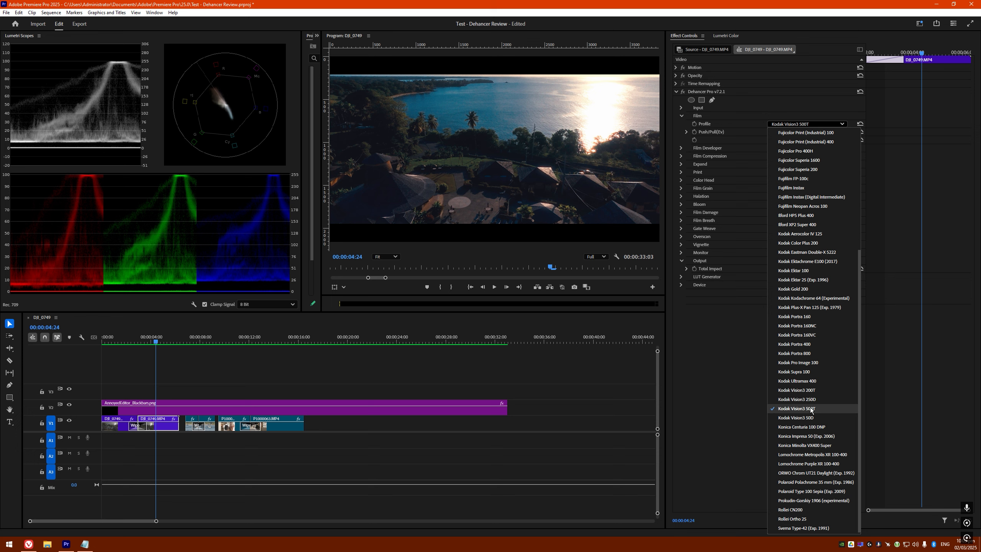
pyautogui.scroll(3, 805, 172)
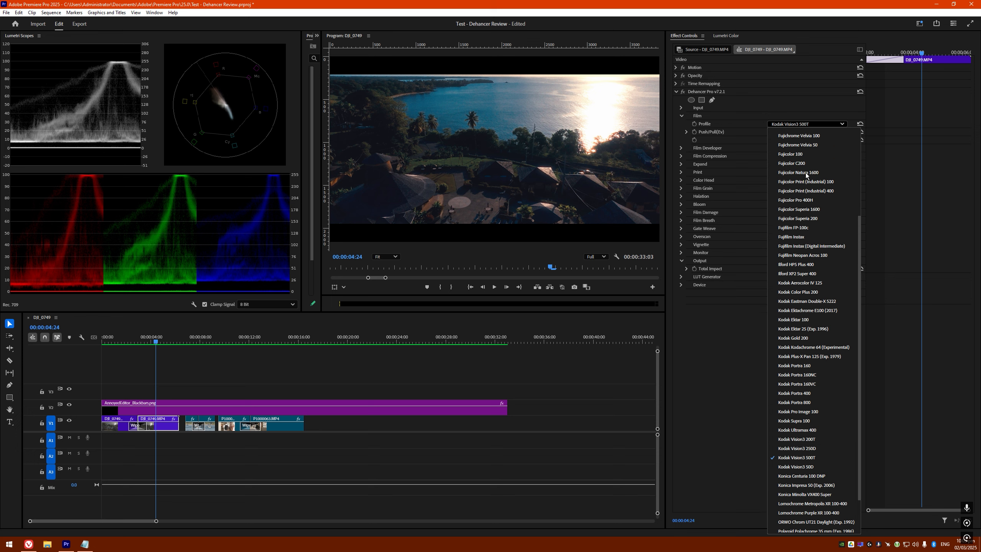
pyautogui.scroll(1, 804, 176)
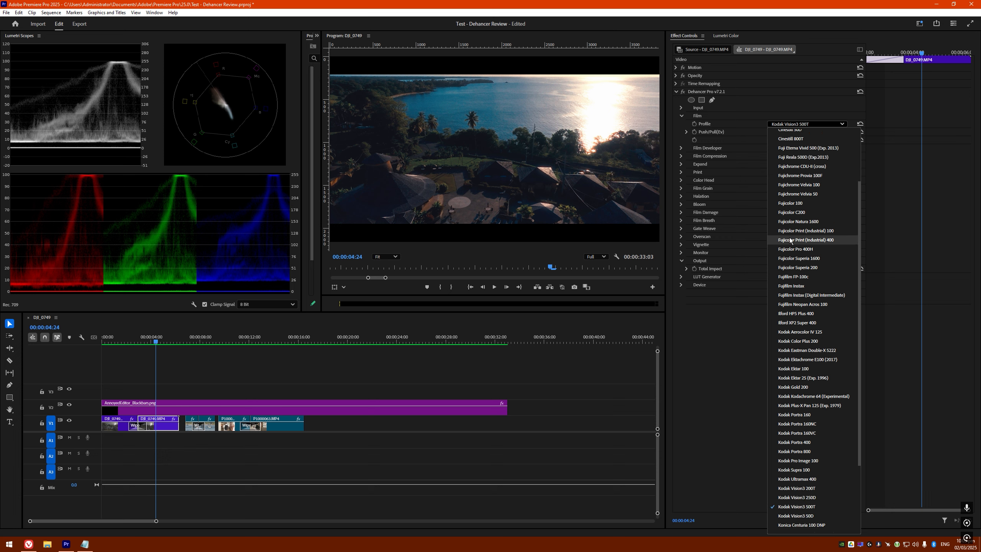
pyautogui.click(811, 124)
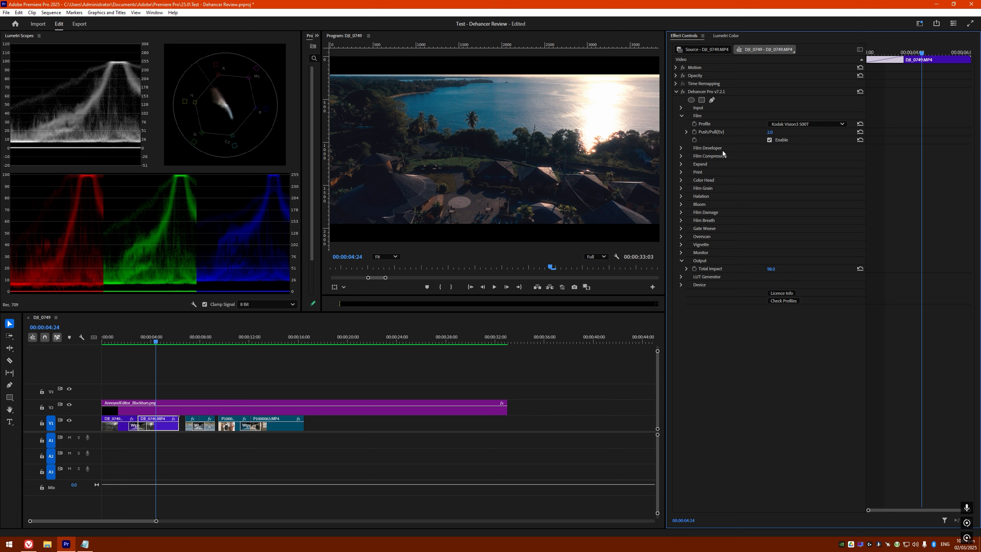
# Toggle the Film emulation on and off to compare the look with the original
pyautogui.click(769, 140)
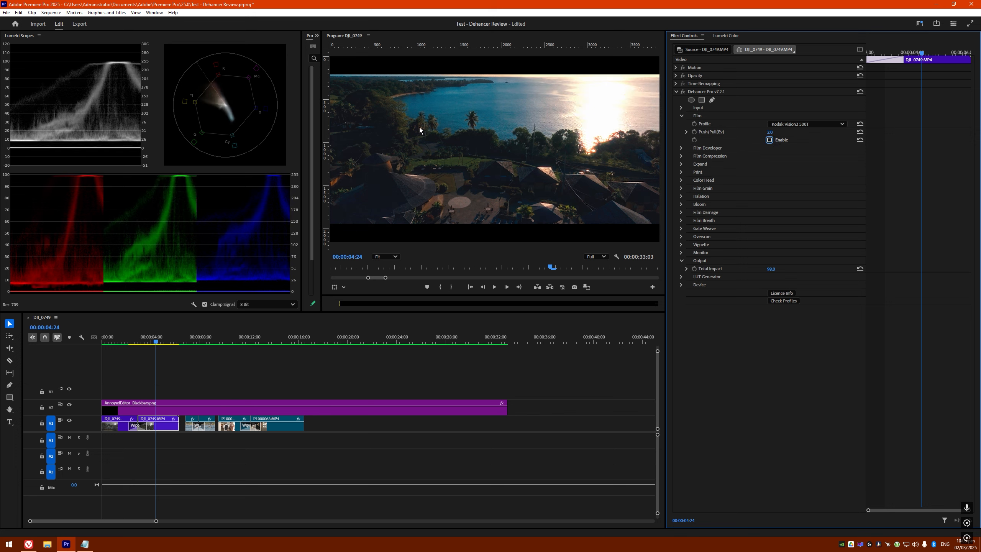
pyautogui.click(770, 140)
pyautogui.click(770, 140)
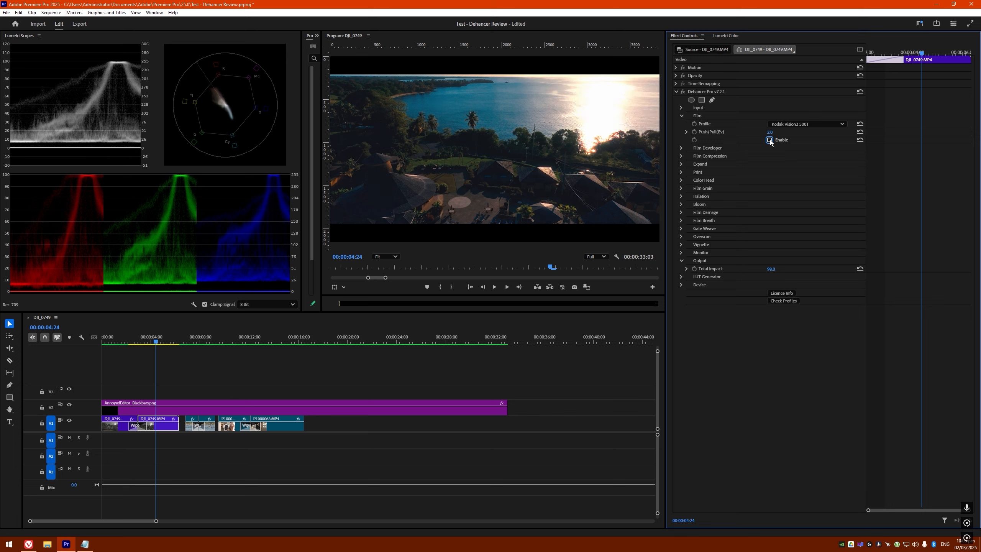
pyautogui.click(769, 140)
pyautogui.click(769, 140)
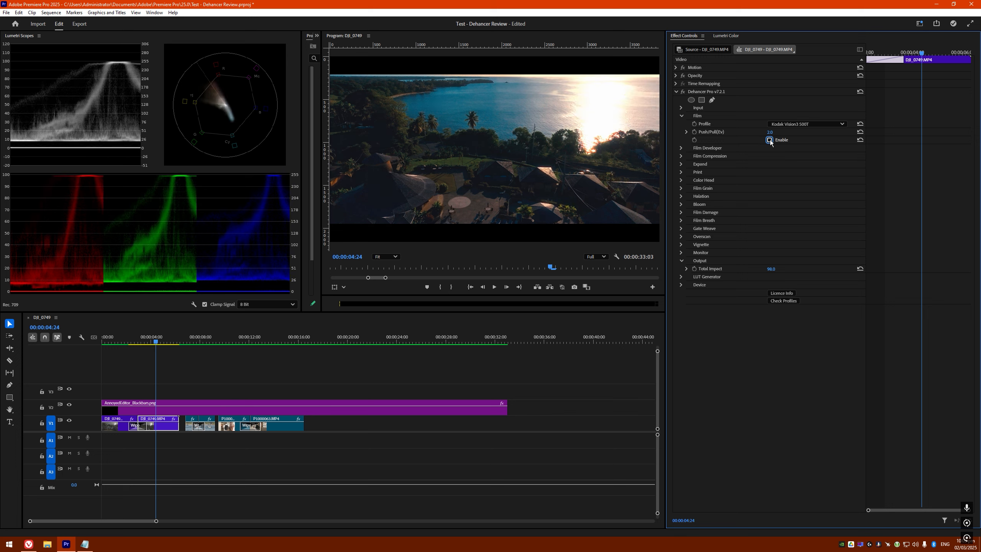
pyautogui.click(769, 140)
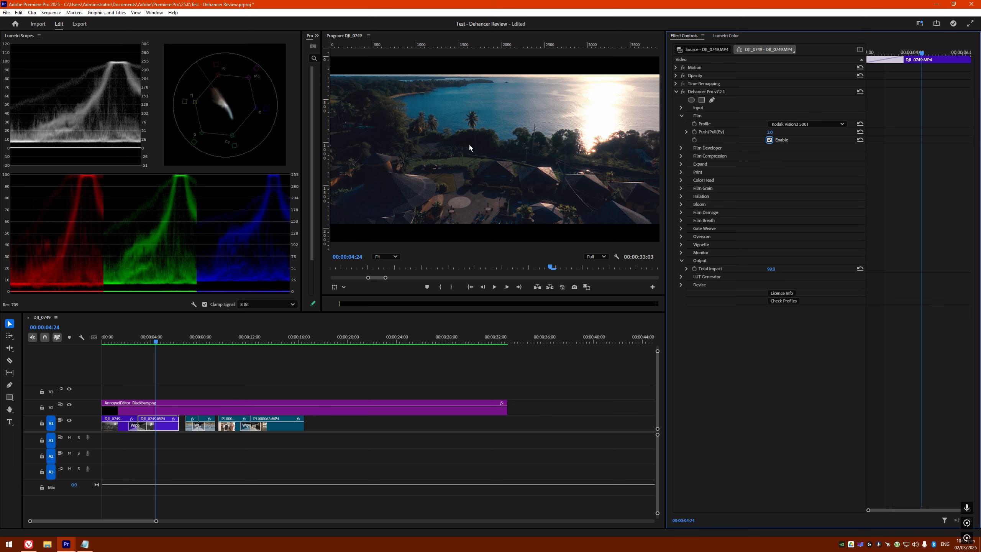
pyautogui.click(769, 140)
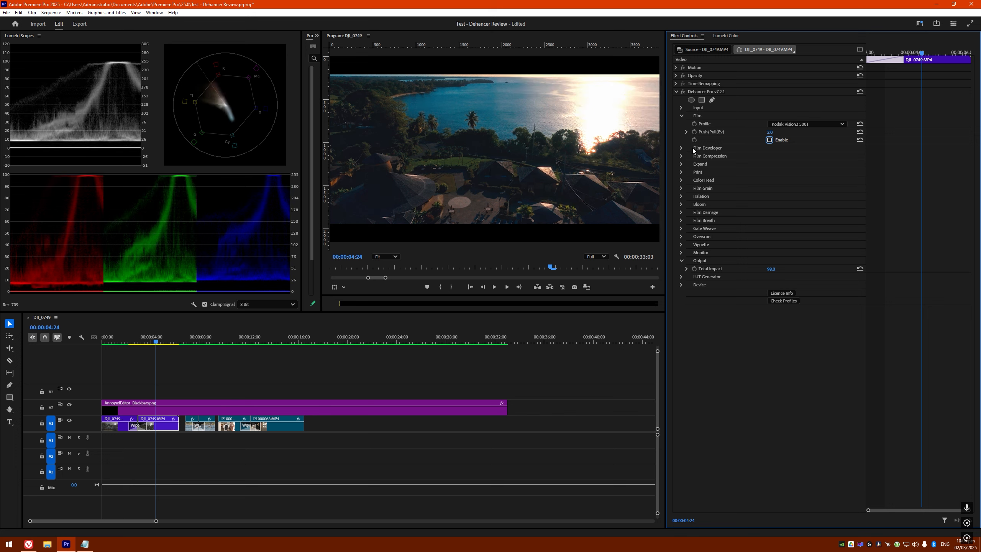
# Re-enable Film emulation, then open Film Developer and compare it off and on
pyautogui.click(769, 139)
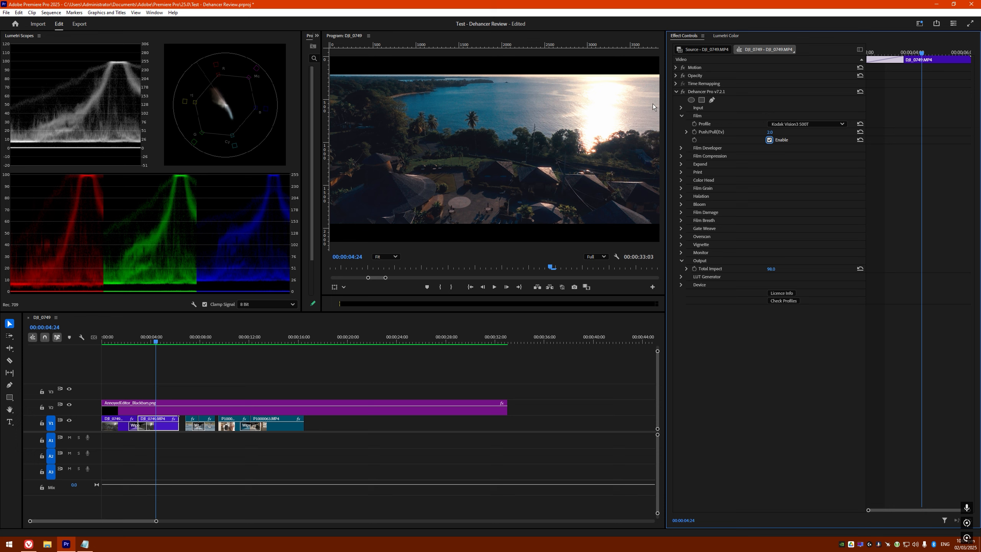
pyautogui.click(682, 116)
pyautogui.click(681, 124)
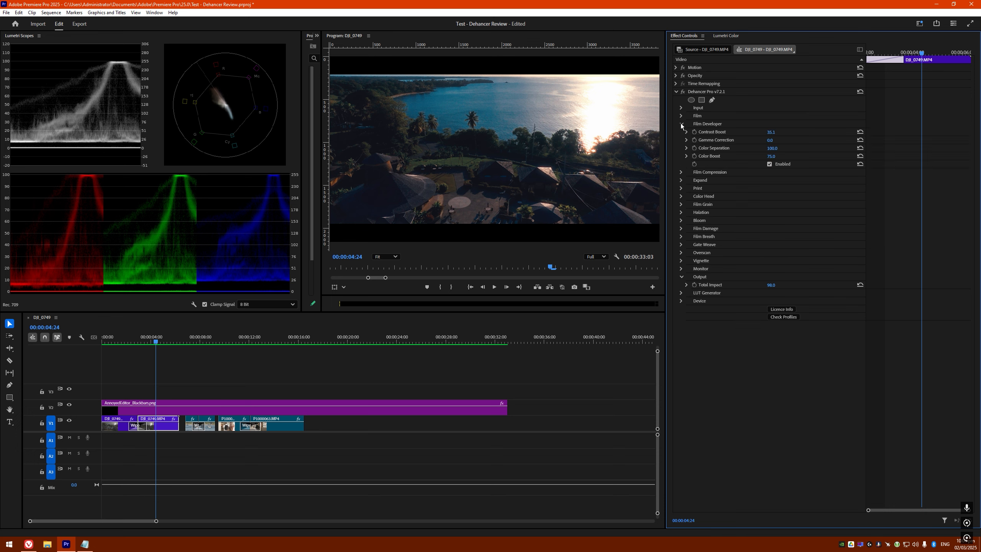
pyautogui.click(769, 163)
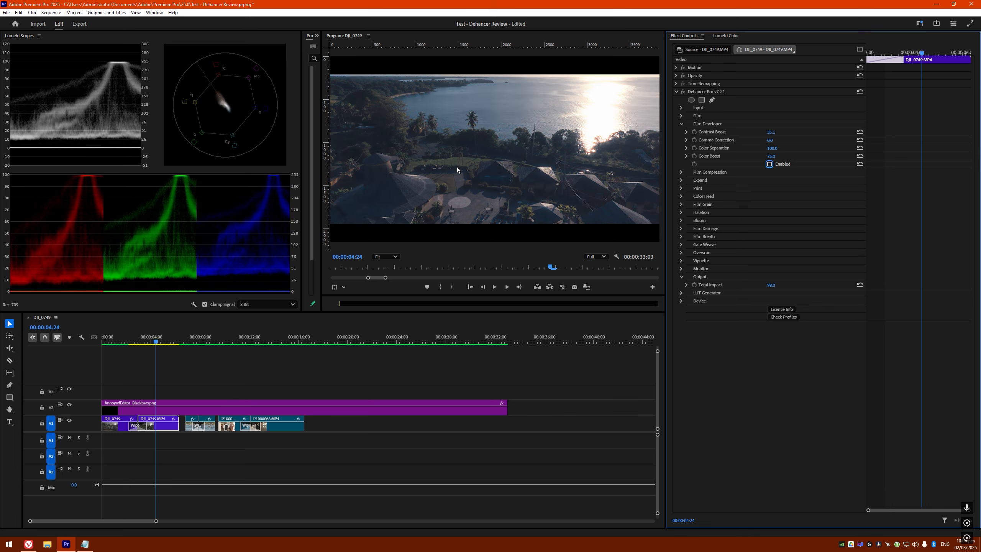
pyautogui.click(769, 164)
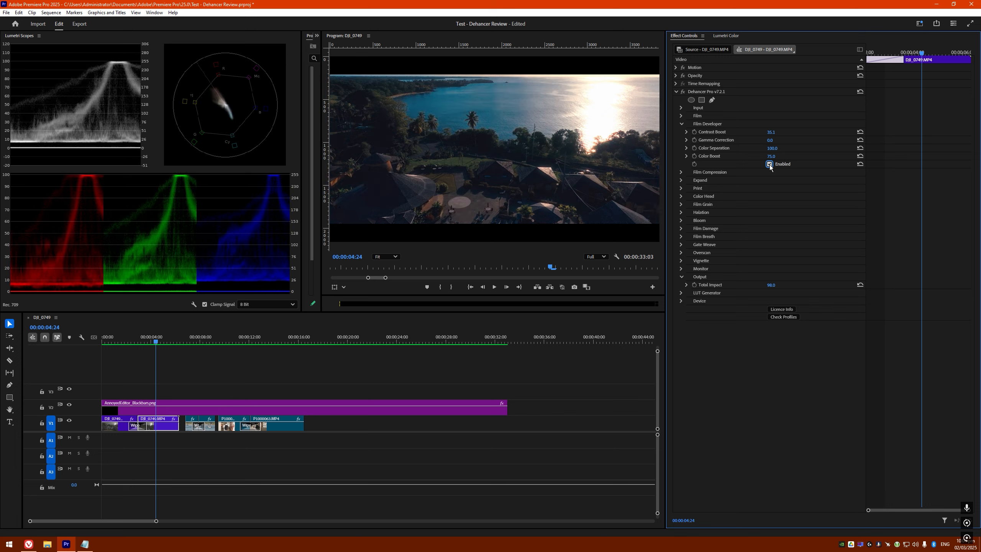
# Reset Color Boost and Contrast Boost, then raise Color Boost to 96.8 and Contrast Boost to 29.4
pyautogui.click(861, 156)
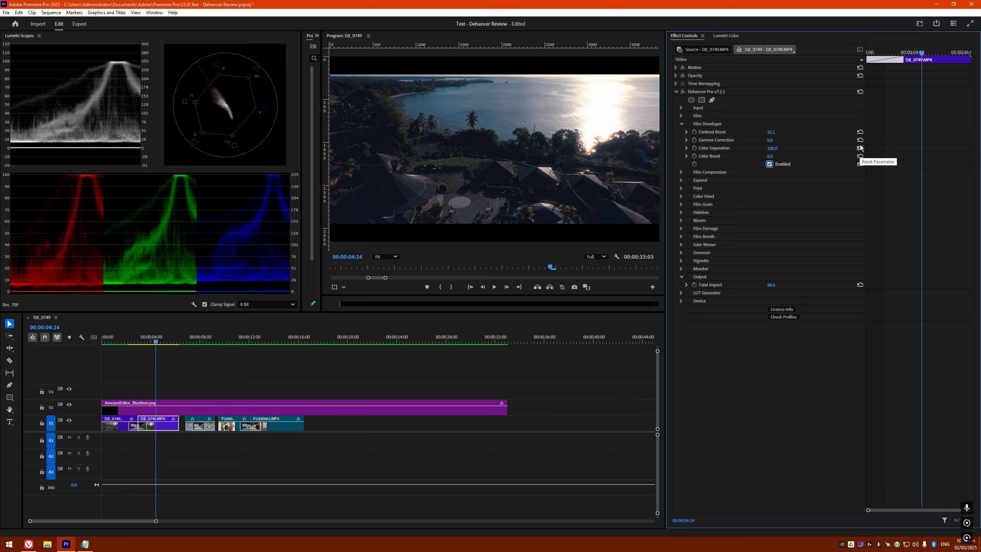
pyautogui.click(861, 131)
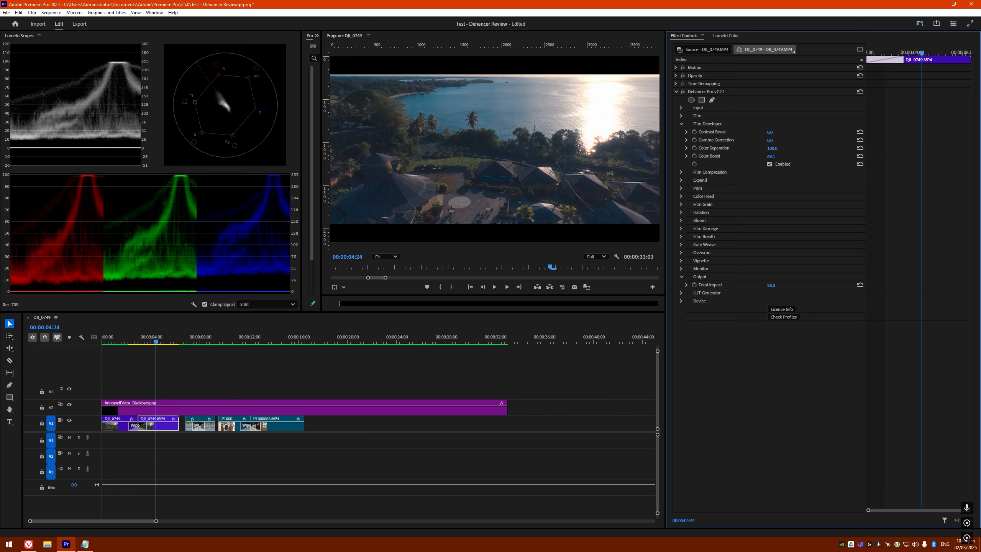
pyautogui.moveTo(771, 156)
pyautogui.mouseDown()
pyautogui.moveTo(780, 157)
pyautogui.moveTo(770, 156)
pyautogui.mouseUp()
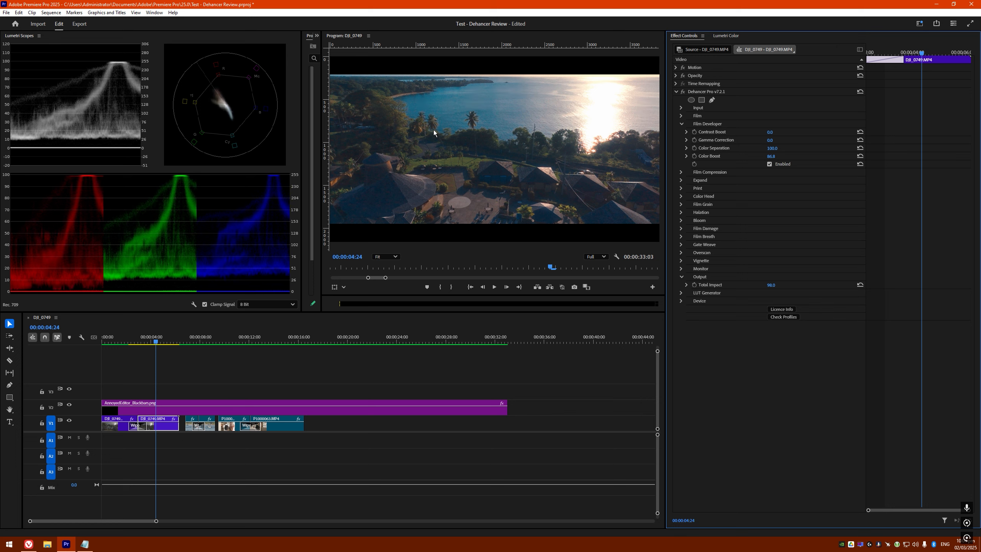
pyautogui.moveTo(769, 132); pyautogui.dragTo(784, 132)
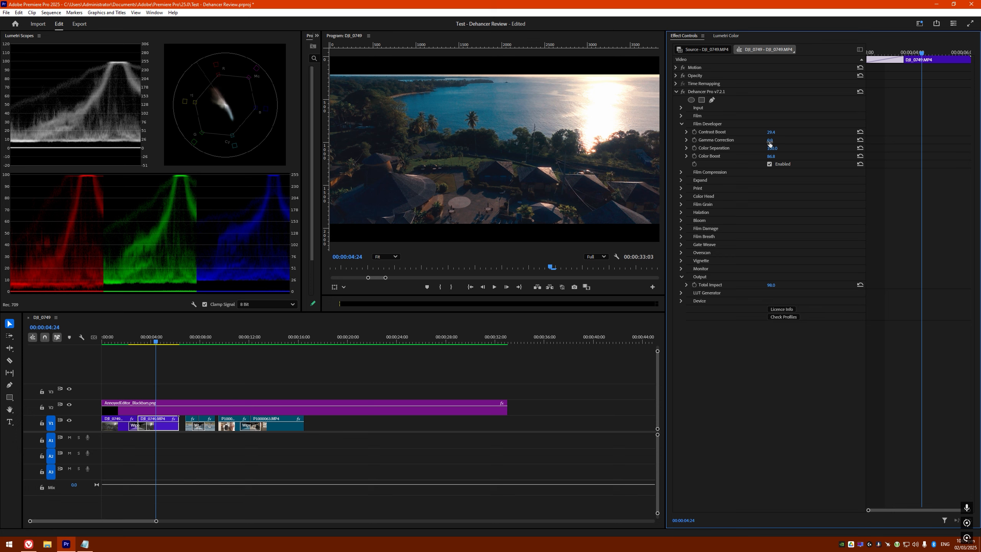
pyautogui.click(682, 124)
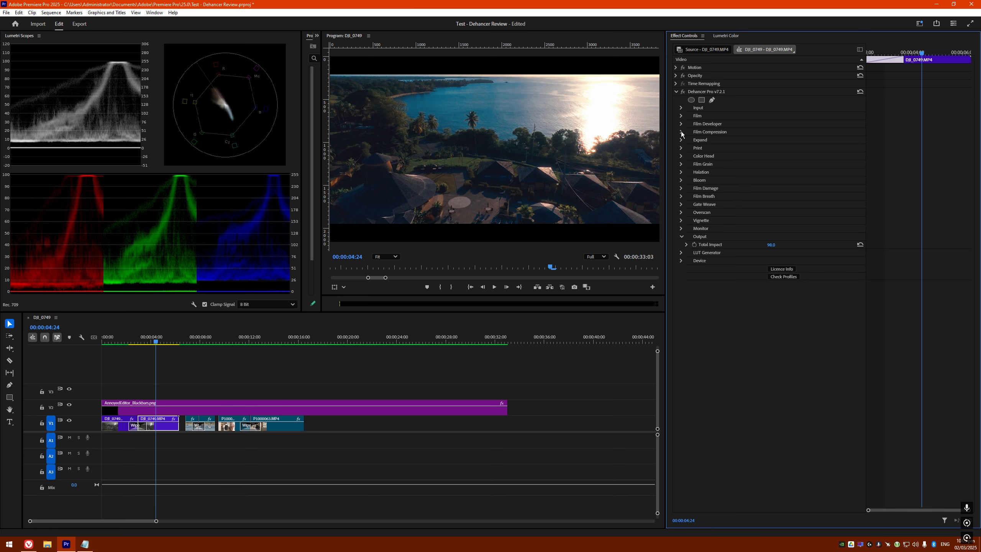
# Expand Film Compression and toggle it off and on to compare, leaving it enabled
pyautogui.click(682, 132)
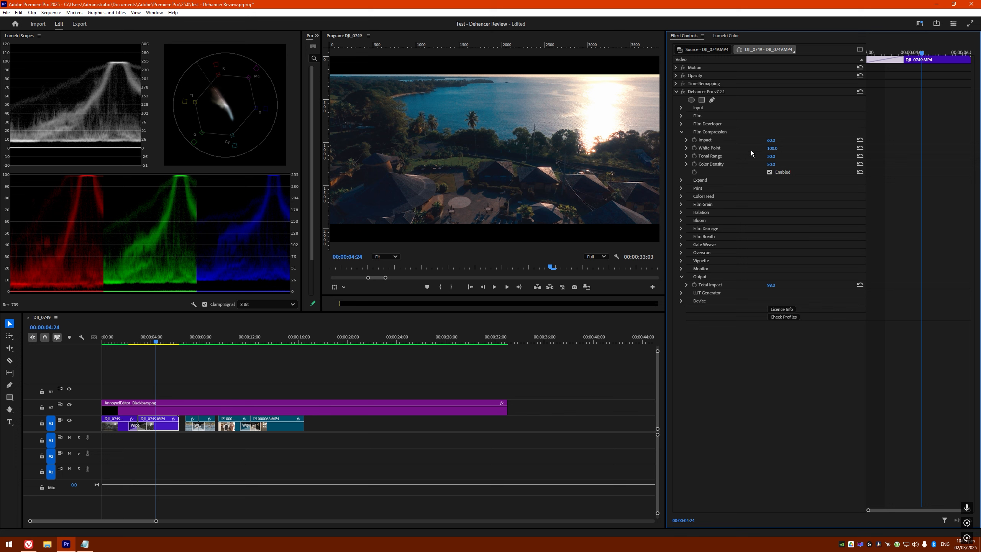
pyautogui.click(769, 173)
pyautogui.click(771, 173)
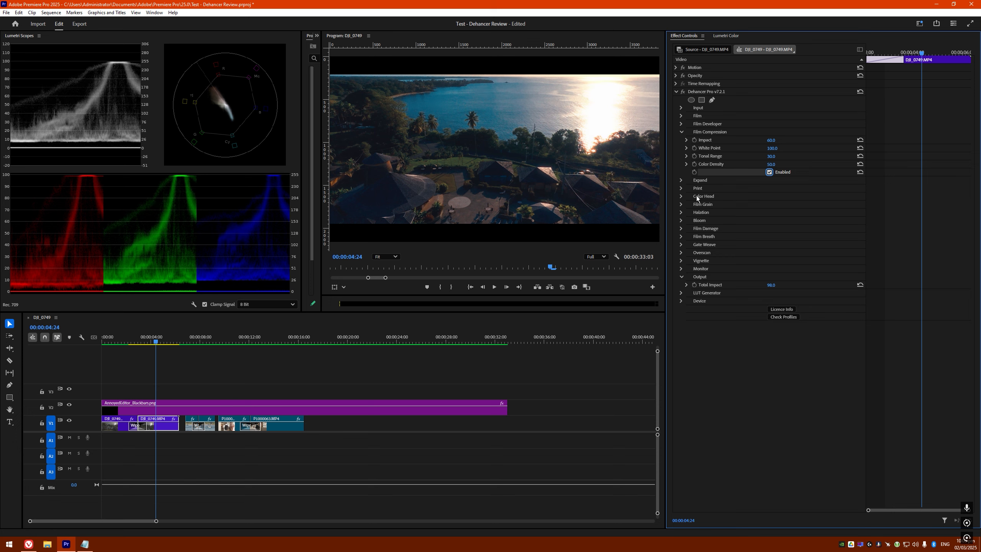
pyautogui.click(681, 132)
pyautogui.click(681, 139)
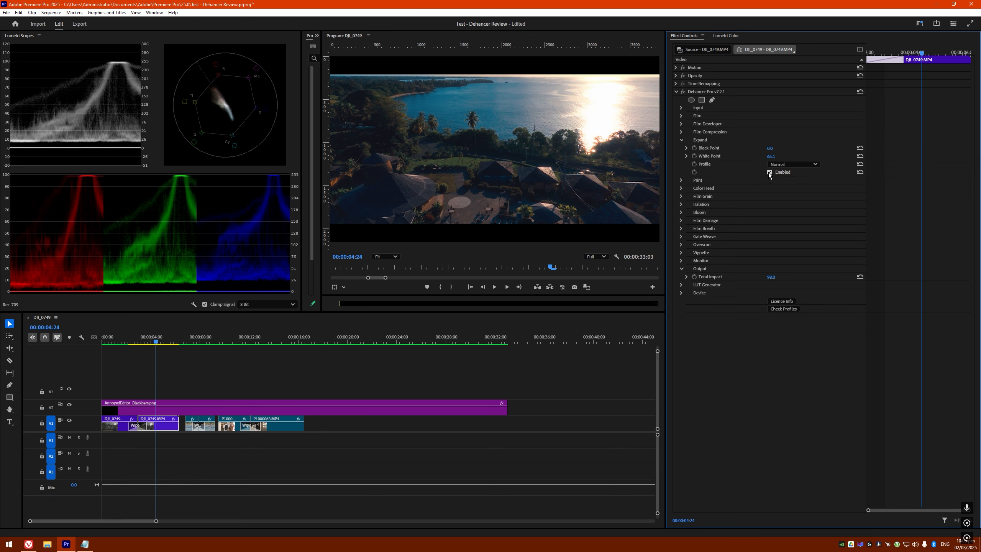
# Compare Expand on and off, leave it enabled, and lower White Point to about 68
pyautogui.click(769, 172)
pyautogui.click(769, 173)
pyautogui.click(769, 173)
pyautogui.click(770, 172)
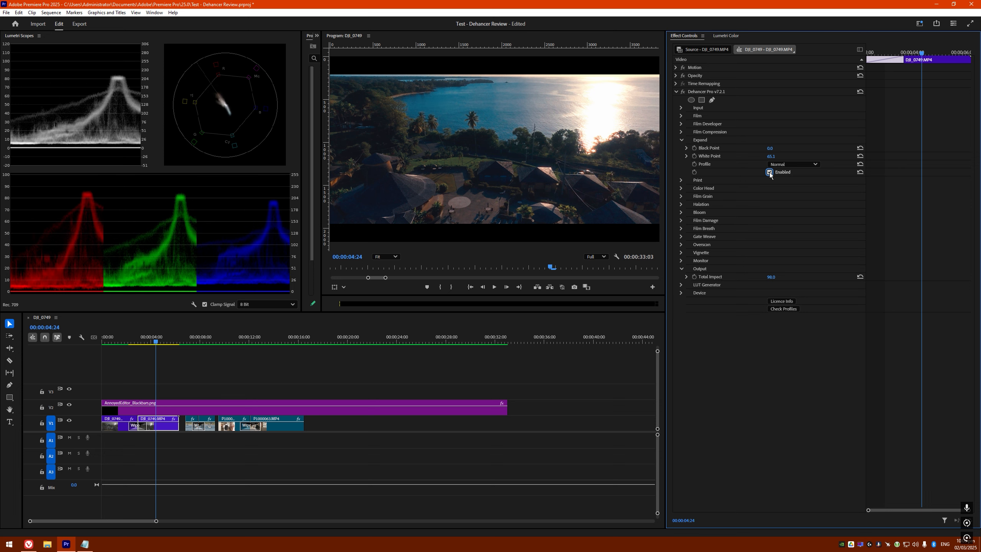
pyautogui.click(769, 172)
pyautogui.click(769, 172)
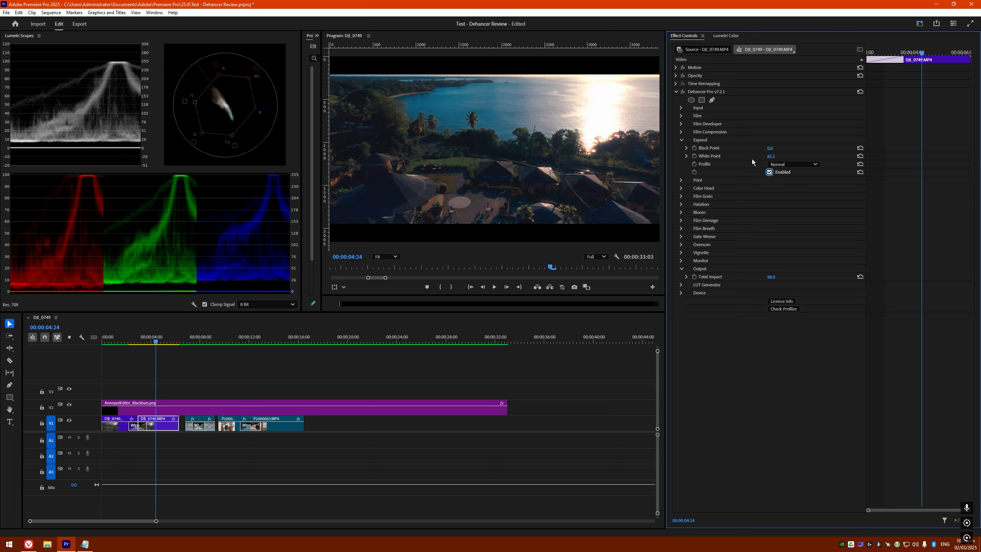
pyautogui.click(770, 173)
pyautogui.click(769, 172)
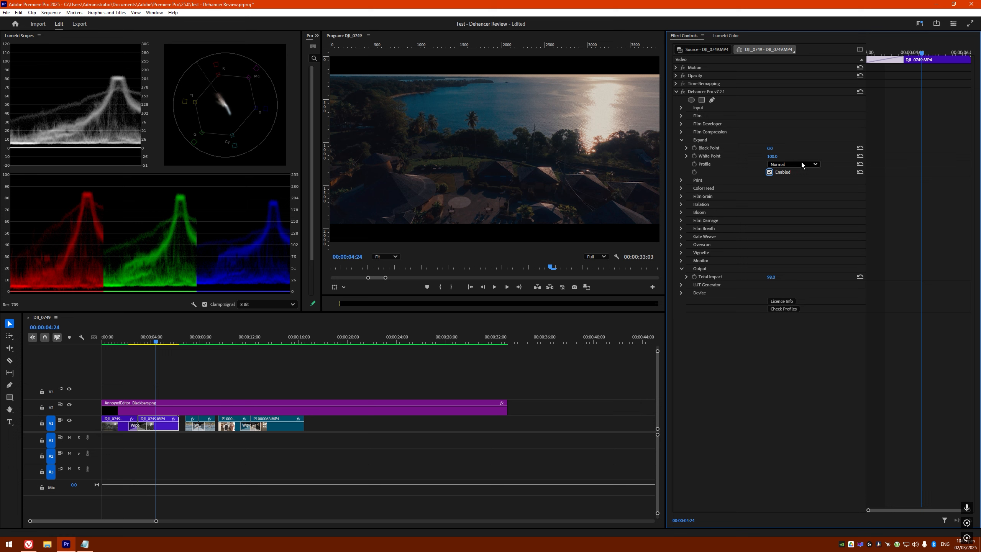
pyautogui.moveTo(772, 158)
pyautogui.mouseDown()
pyautogui.moveTo(739, 157)
pyautogui.moveTo(776, 157)
pyautogui.mouseUp()
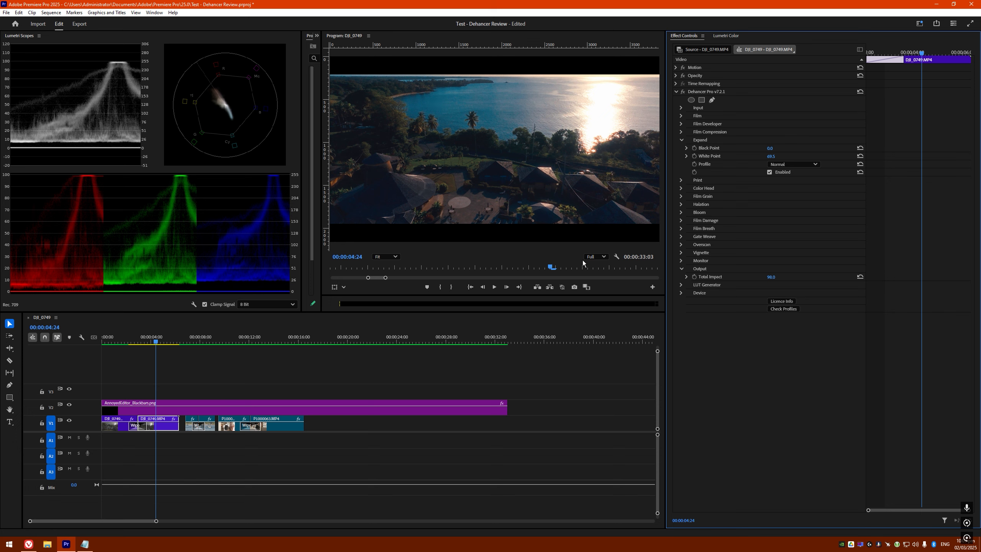
# Compare Print off and on, keeping it enabled with the Kodak 2383 Print Film profile
pyautogui.click(682, 138)
pyautogui.click(683, 149)
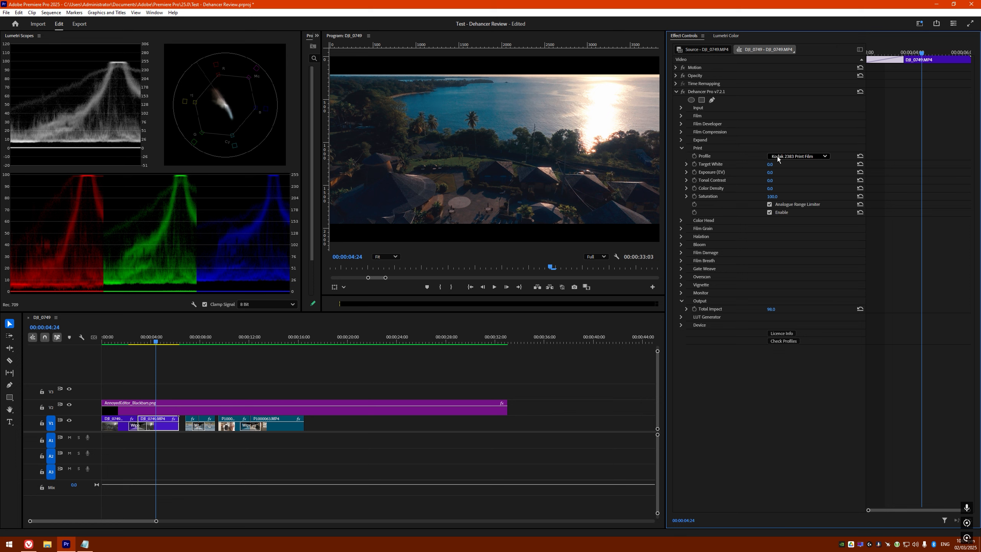
pyautogui.click(769, 212)
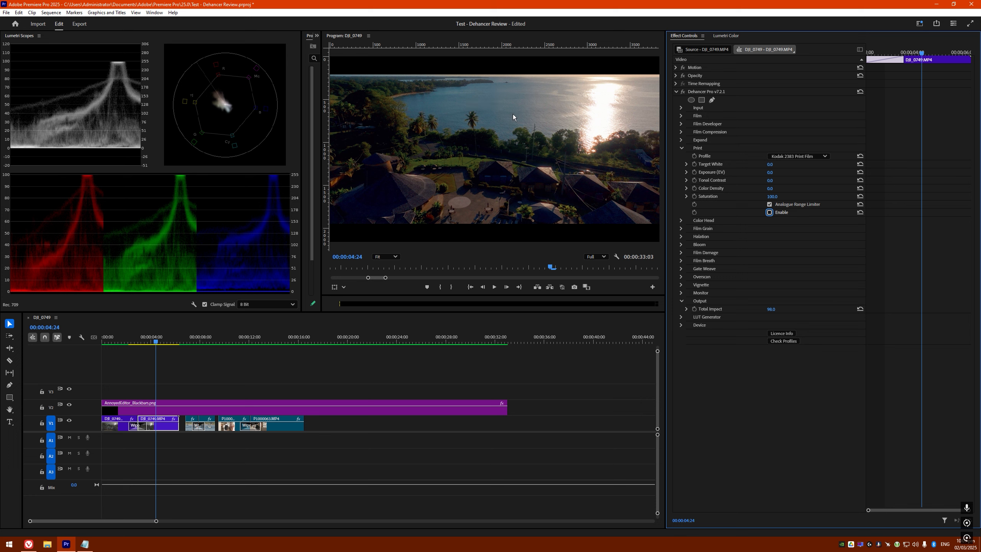
pyautogui.click(769, 213)
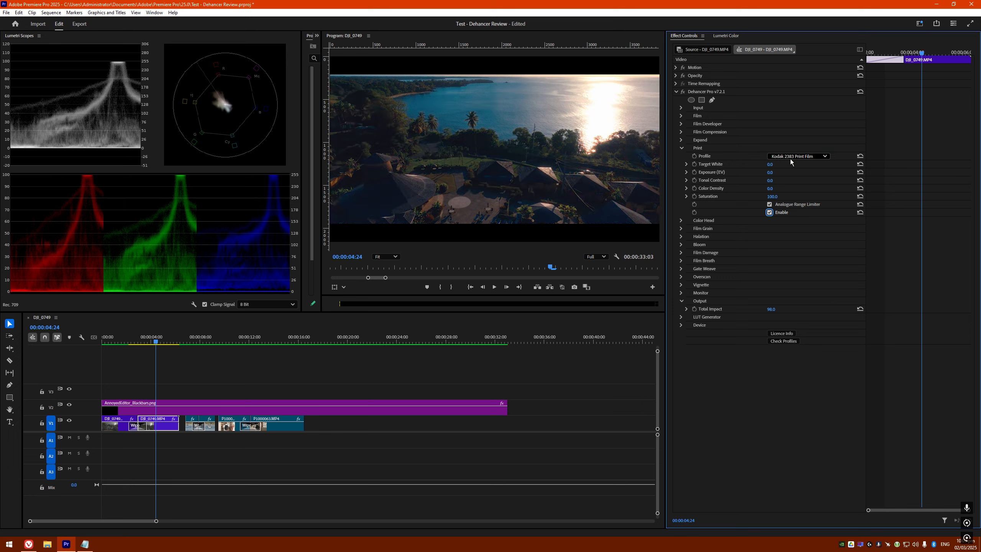
pyautogui.click(797, 156)
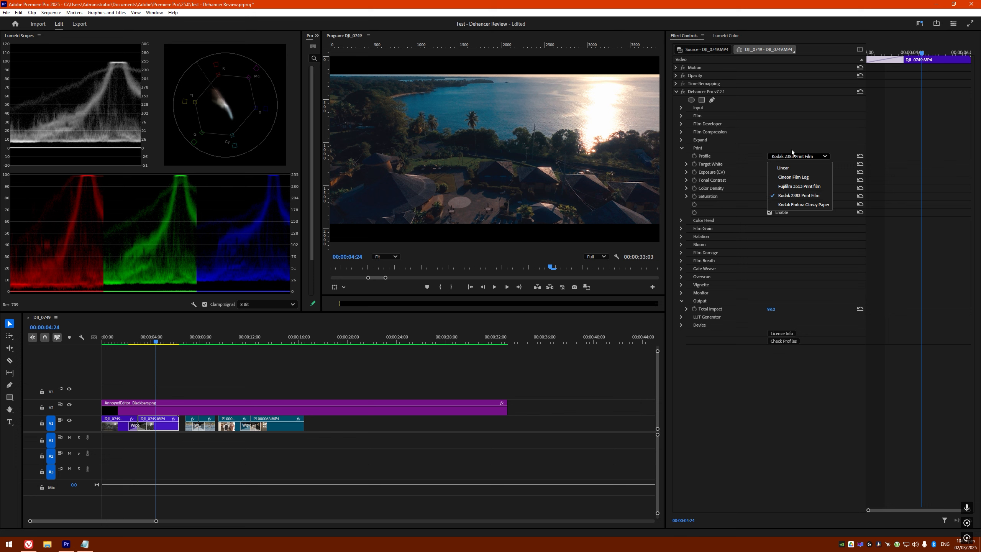
pyautogui.click(797, 196)
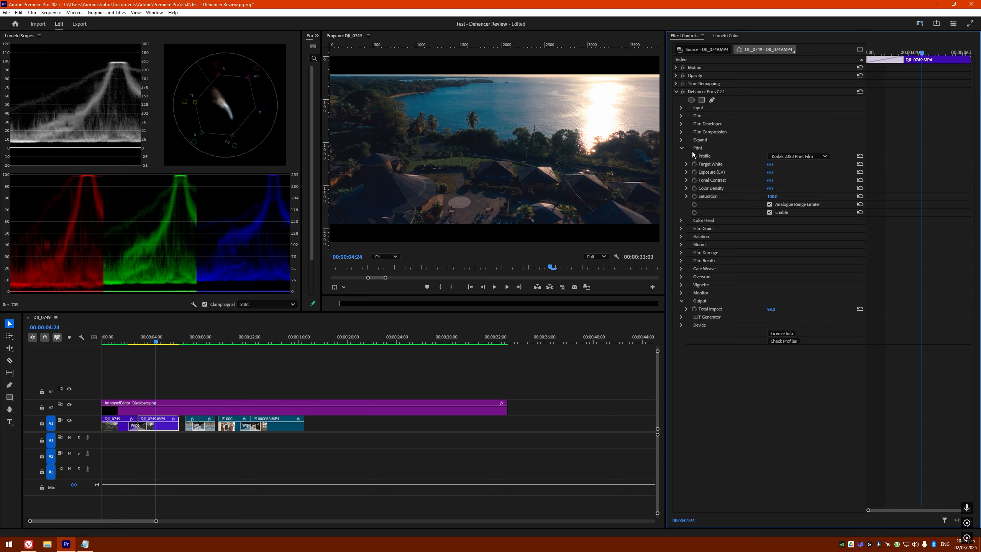
pyautogui.click(681, 148)
# Compare Color Head off and on, then enable it with Magenta - Green at about -2.0
pyautogui.click(681, 155)
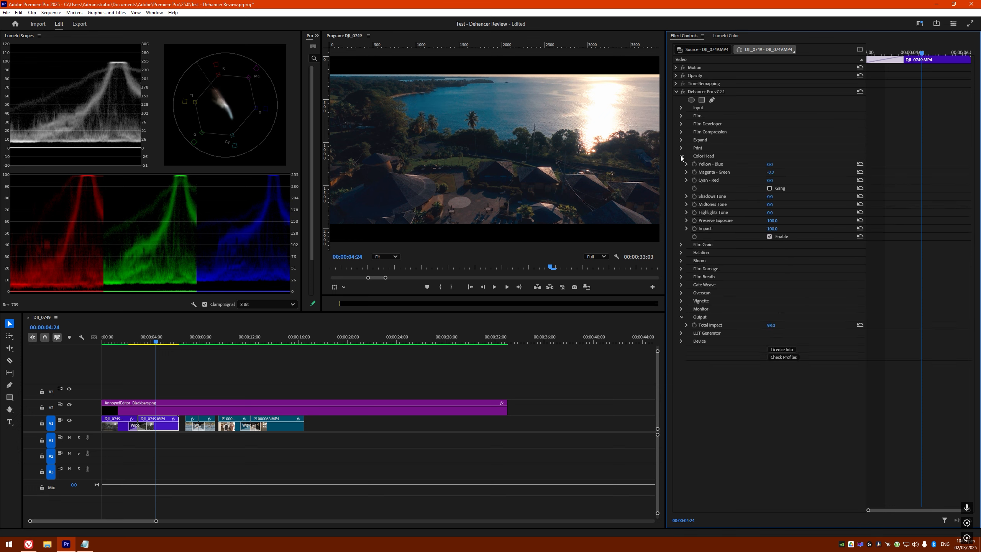
pyautogui.click(770, 236)
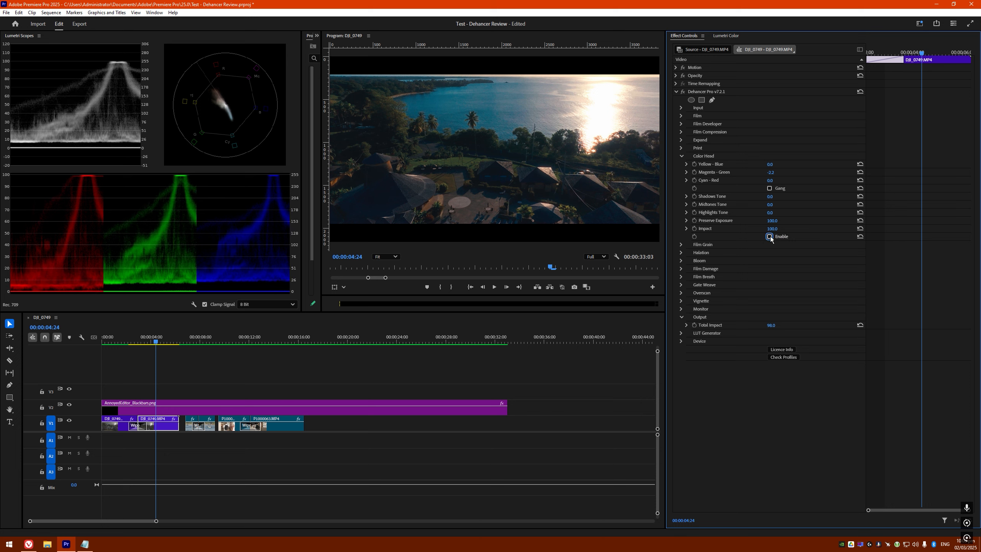
pyautogui.click(769, 237)
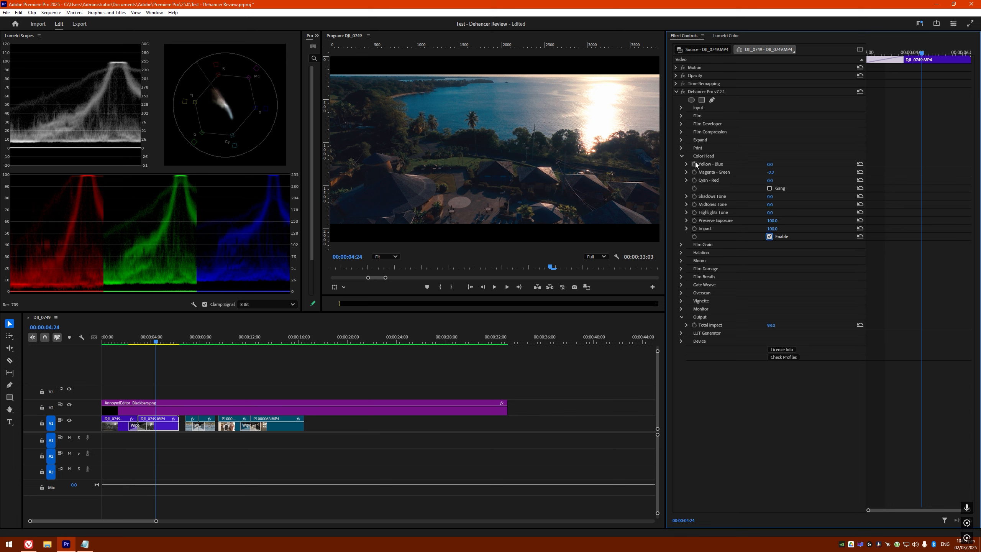
pyautogui.click(770, 236)
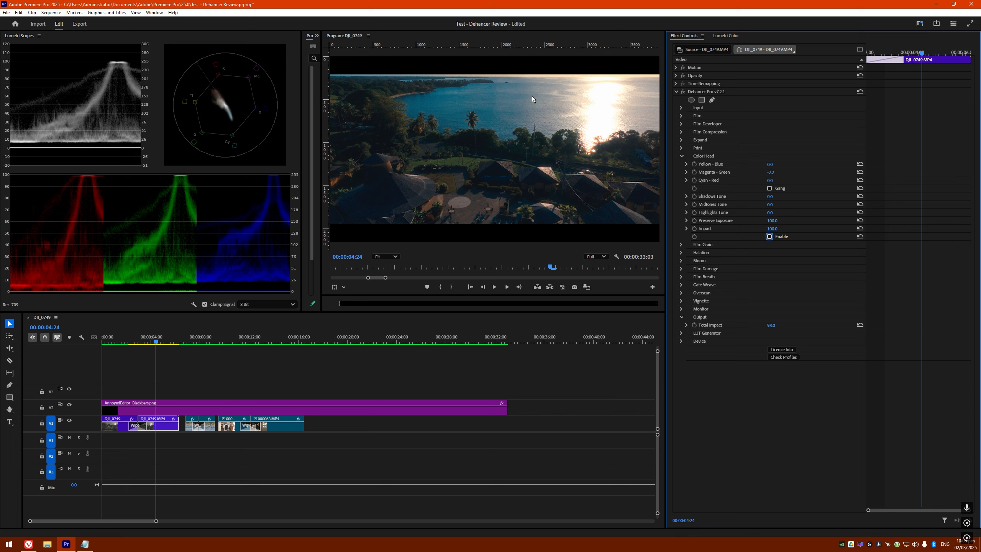
pyautogui.press('`')
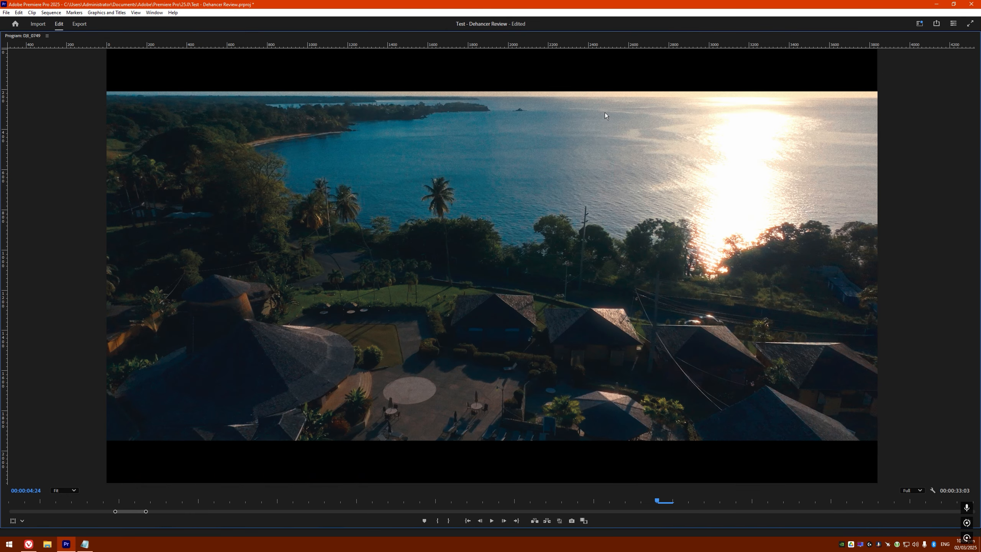
pyautogui.press('`')
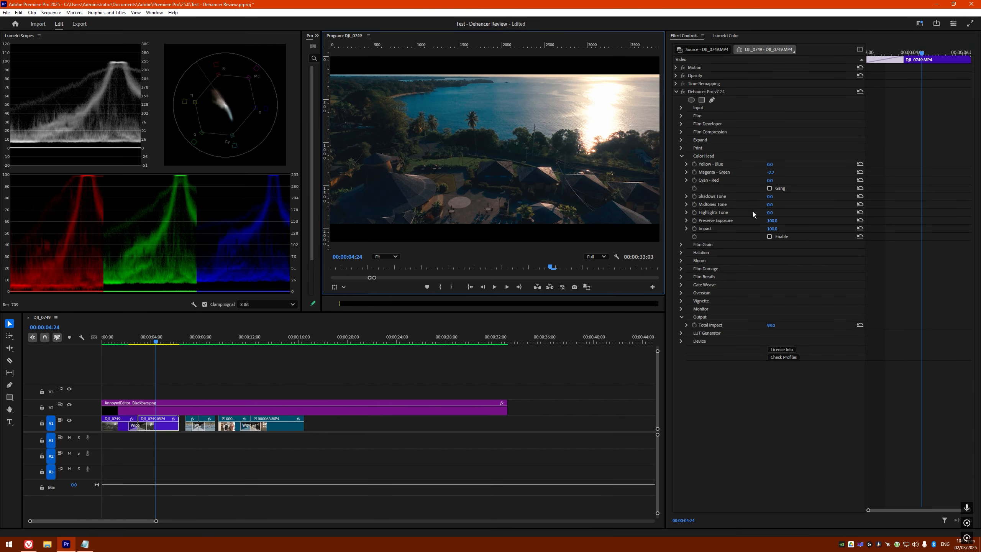
pyautogui.click(770, 237)
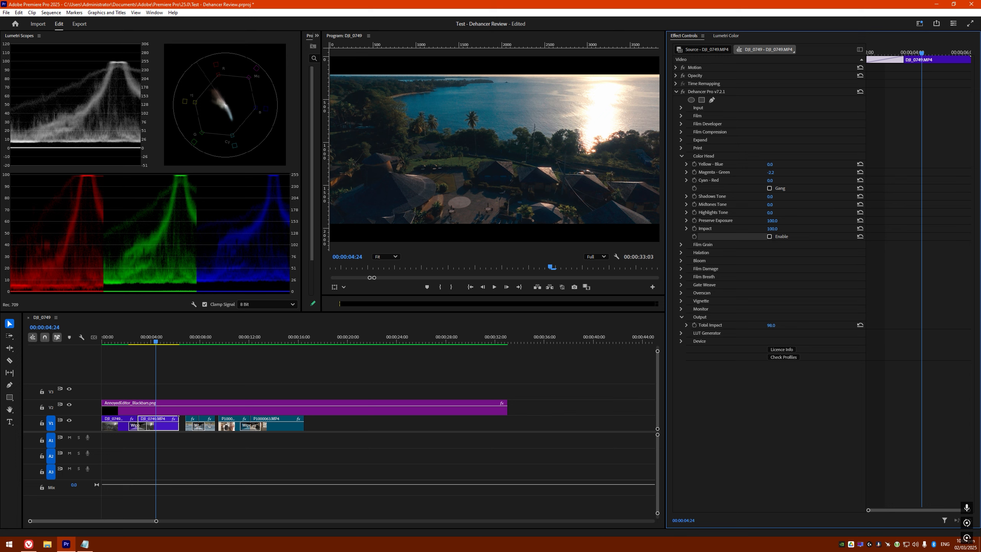
pyautogui.moveTo(772, 173); pyautogui.dragTo(774, 173)
pyautogui.click(769, 236)
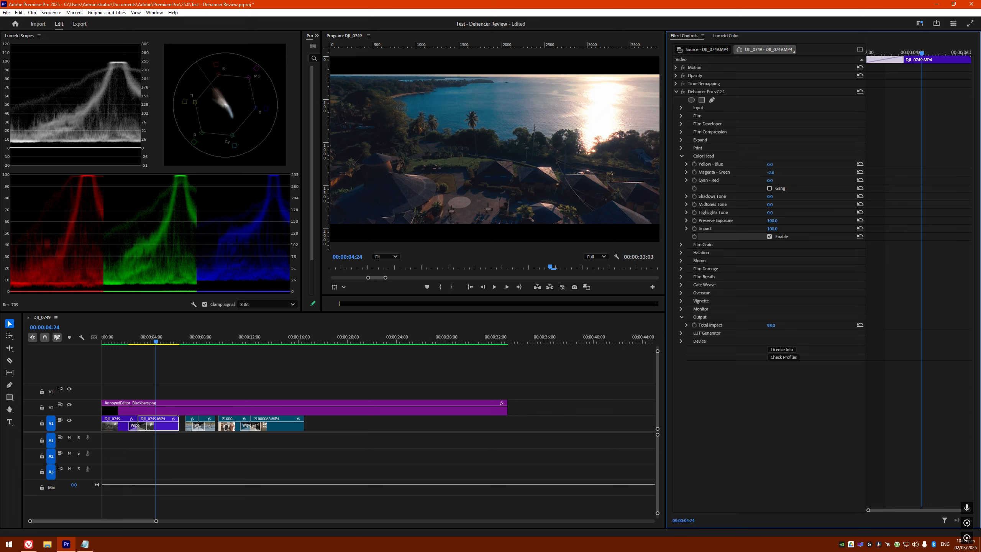
pyautogui.moveTo(770, 172); pyautogui.dragTo(770, 172)
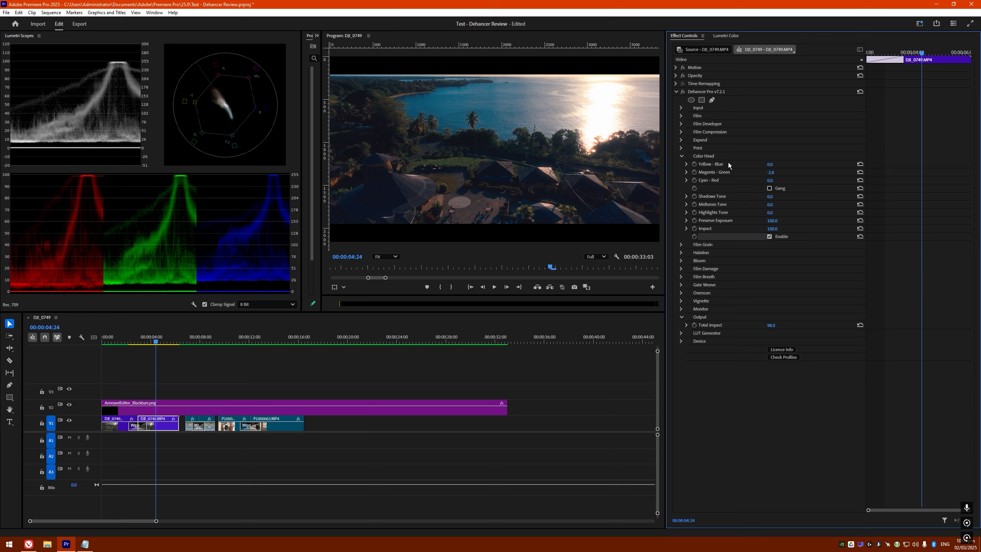
# Expand Film Grain, enable it, and inspect the grain in an enlarged preview
pyautogui.click(682, 155)
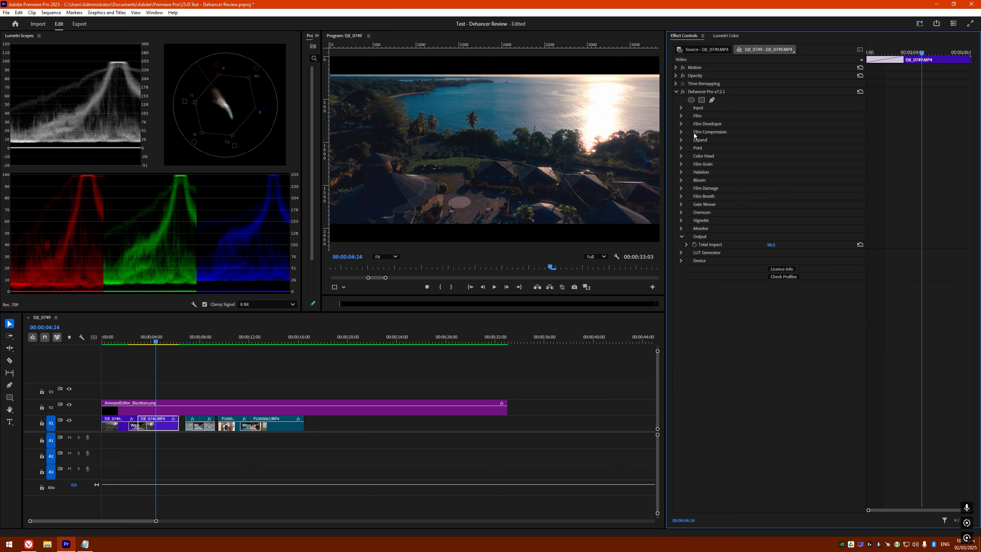
pyautogui.click(681, 164)
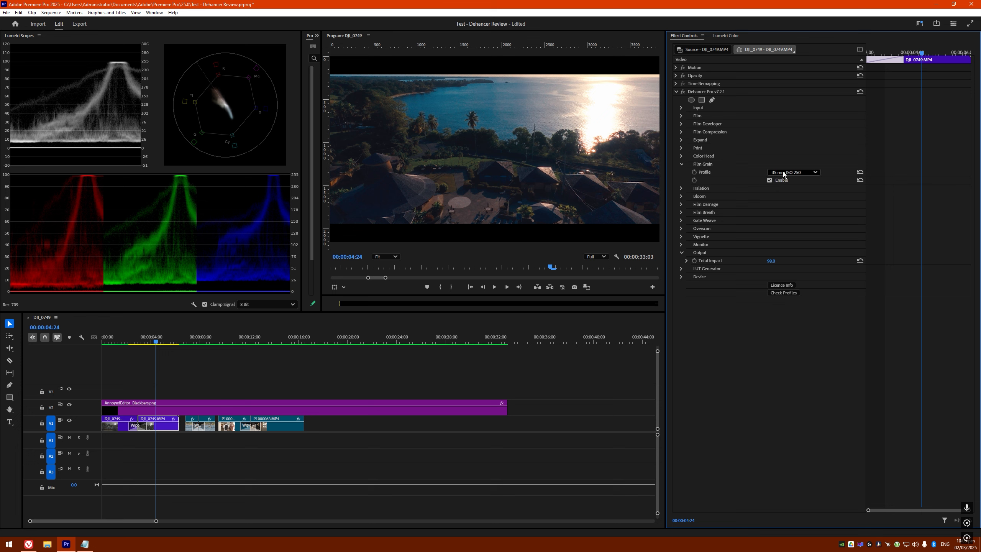
pyautogui.click(783, 171)
pyautogui.click(782, 172)
pyautogui.click(770, 181)
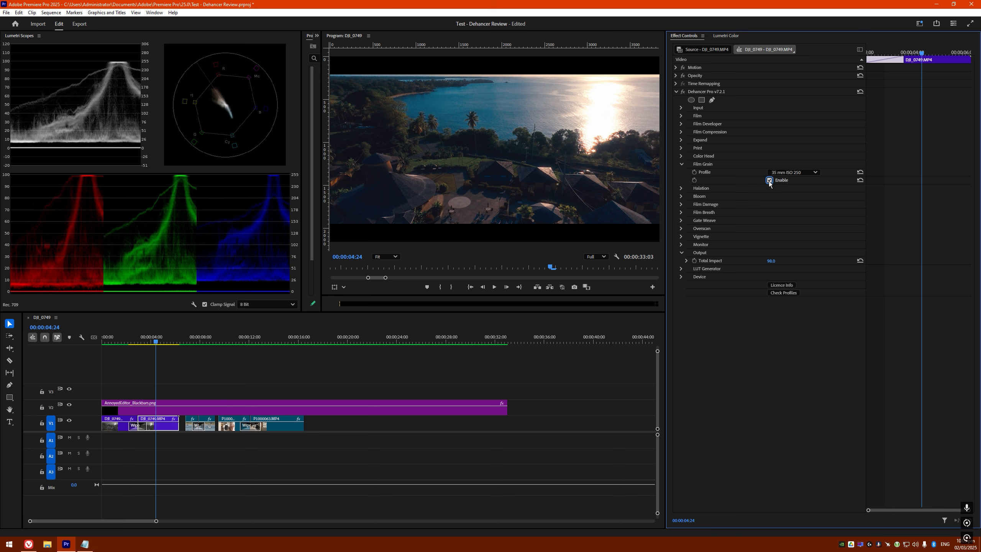
pyautogui.click(786, 172)
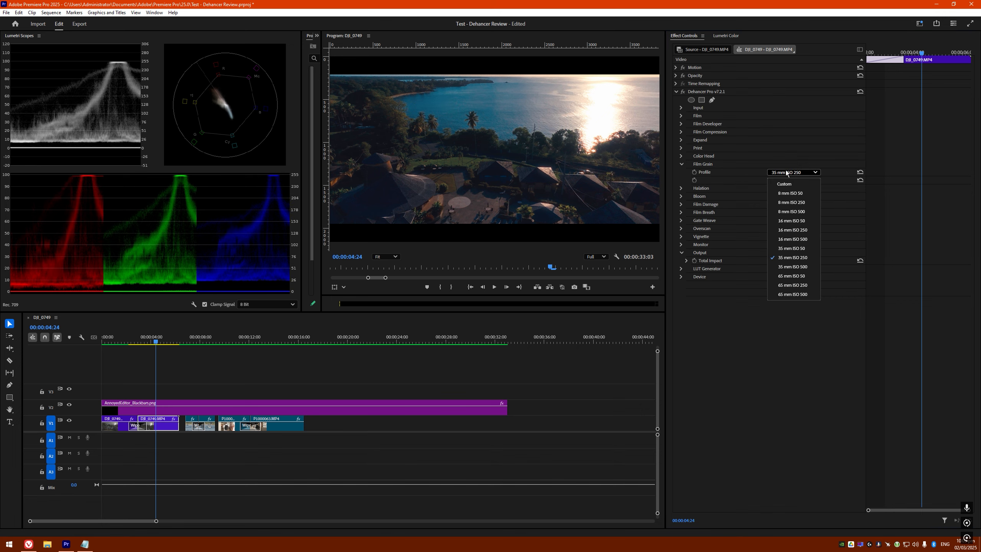
pyautogui.click(786, 178)
pyautogui.press('`')
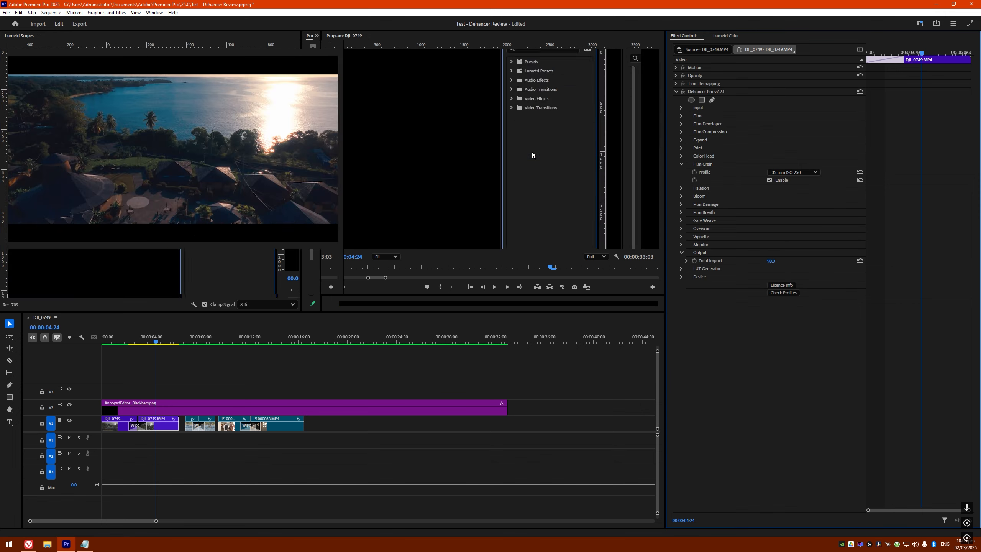
pyautogui.press('`')
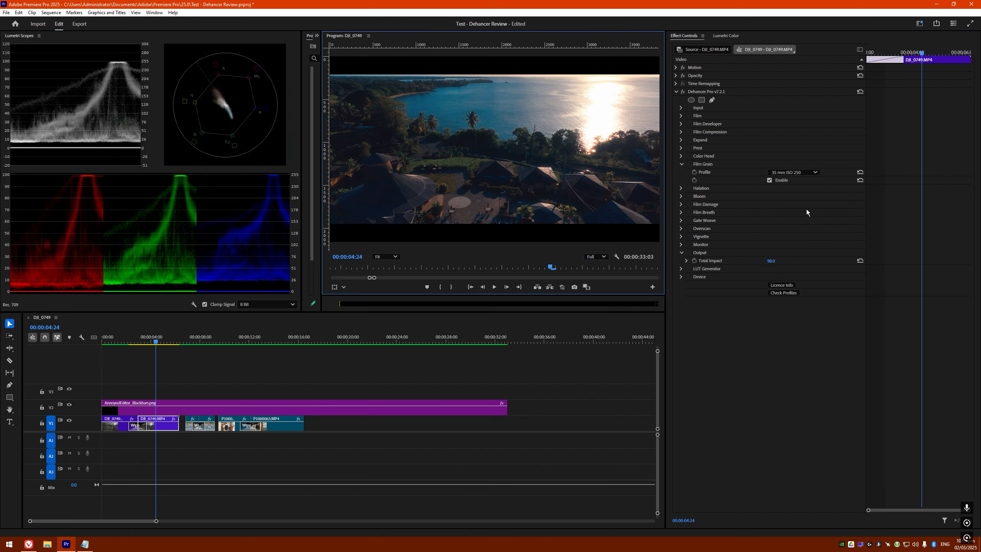
# Try the 65 mm ISO 500 and 8 mm ISO 50 grain profiles, then settle on 35 mm ISO 250
pyautogui.click(801, 173)
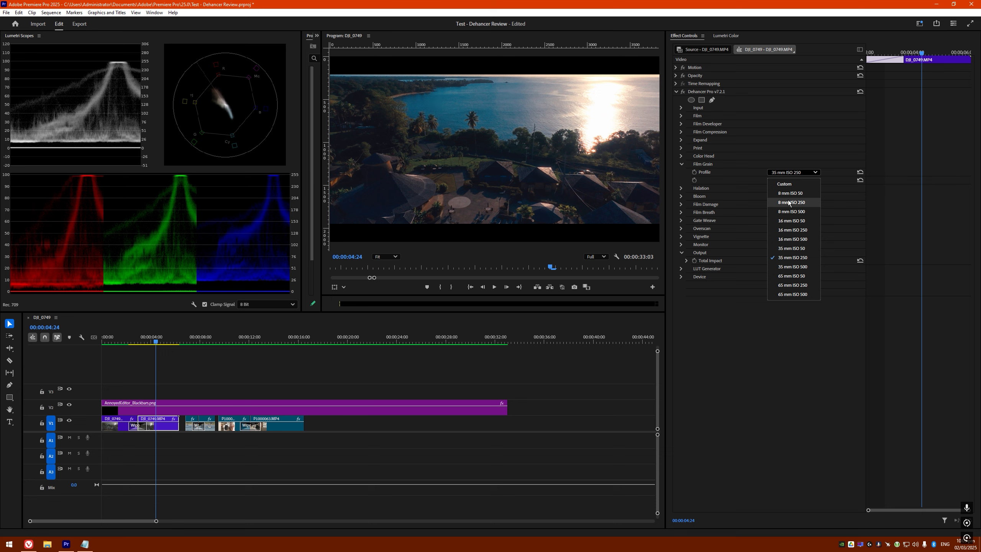
pyautogui.click(791, 294)
pyautogui.click(783, 169)
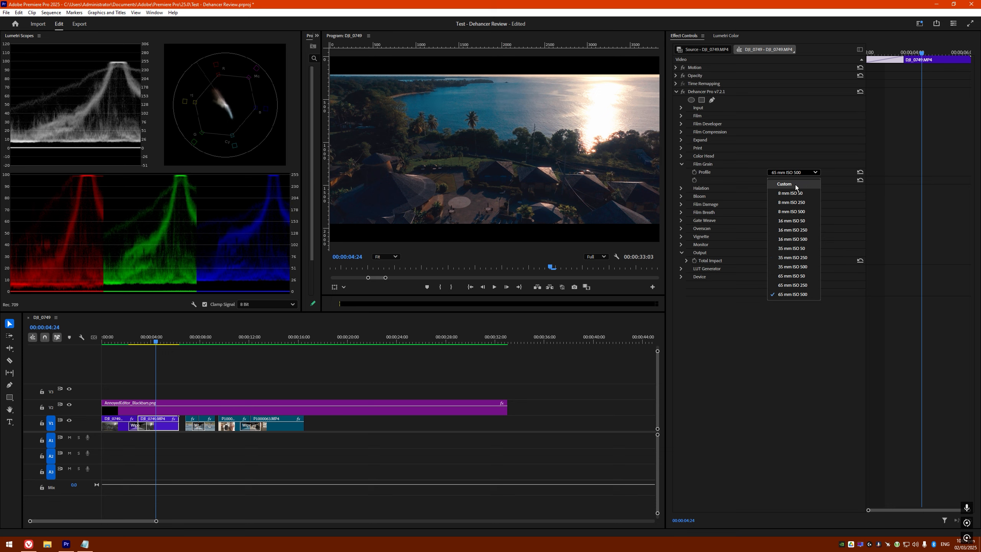
pyautogui.click(798, 294)
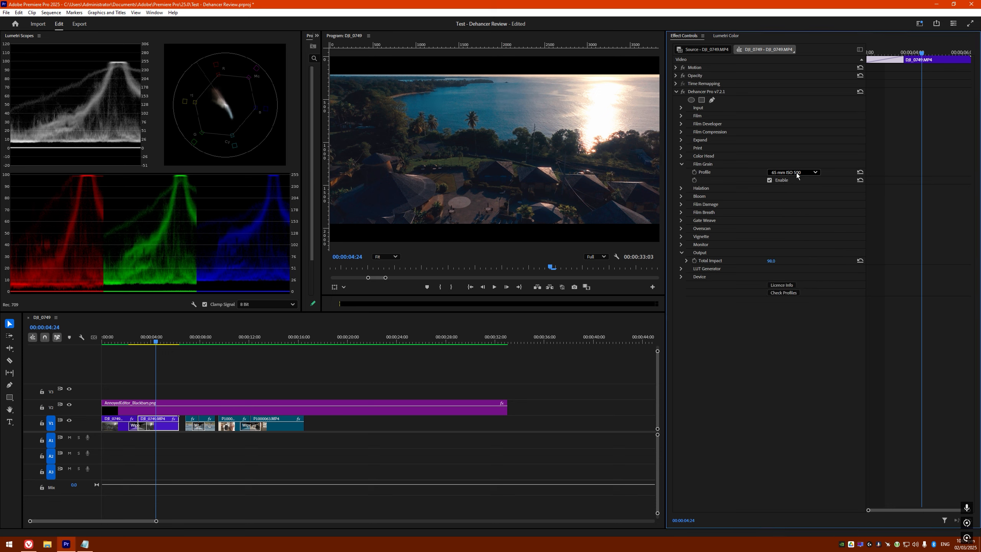
pyautogui.press('`')
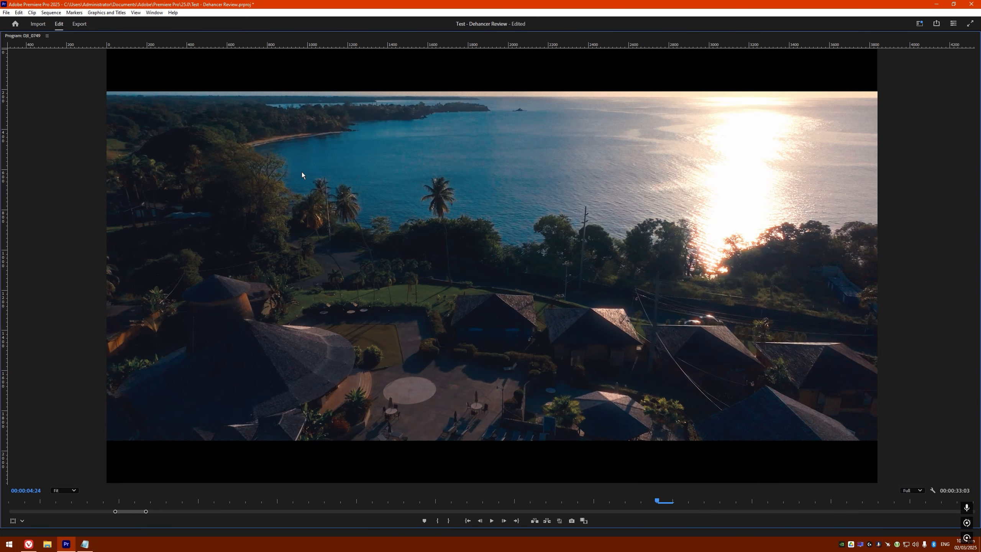
pyautogui.press('`')
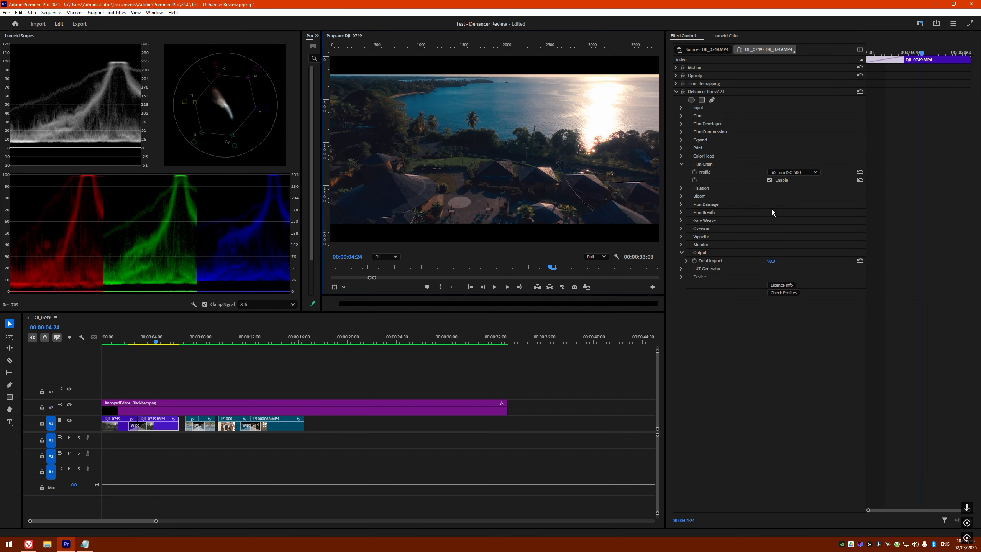
pyautogui.click(795, 173)
pyautogui.click(795, 195)
pyautogui.press('`')
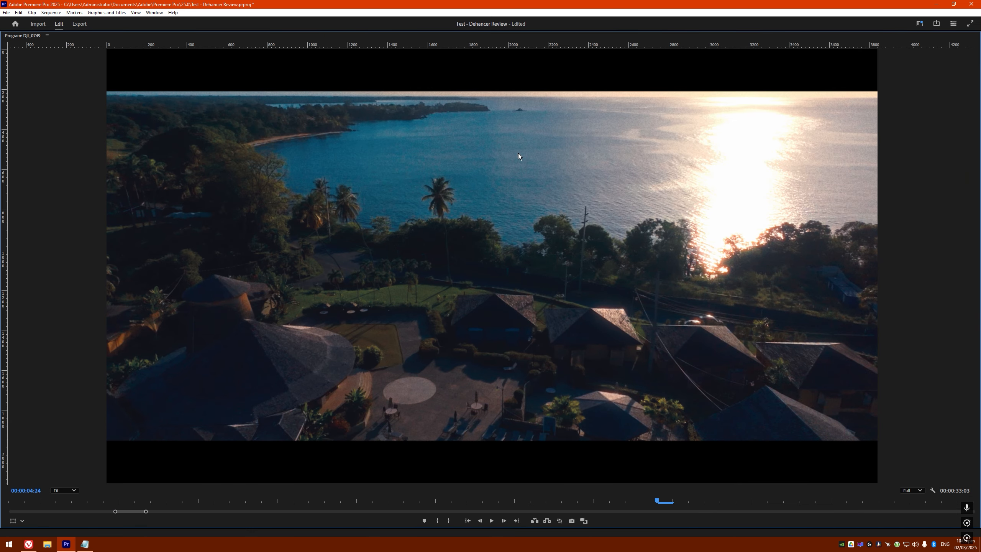
pyautogui.press('`')
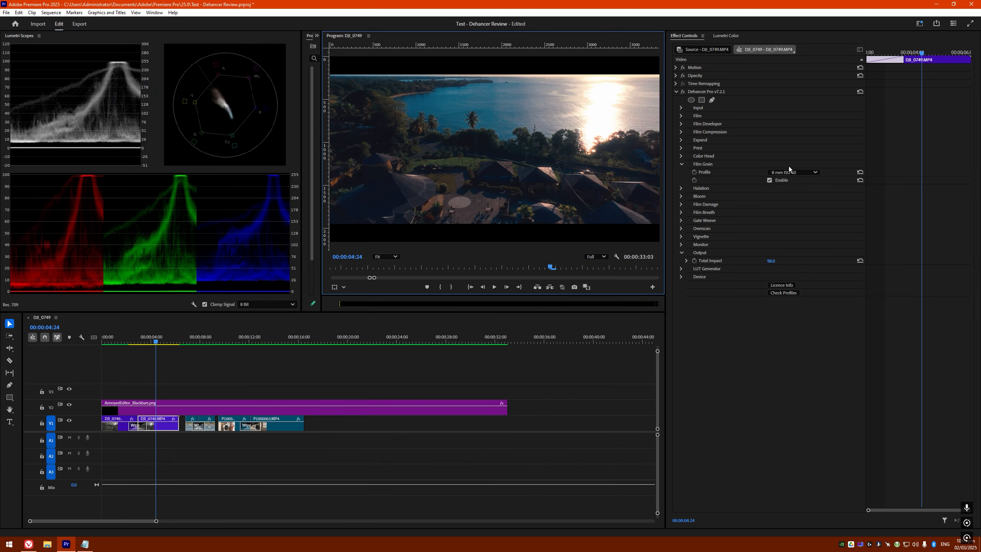
pyautogui.click(794, 173)
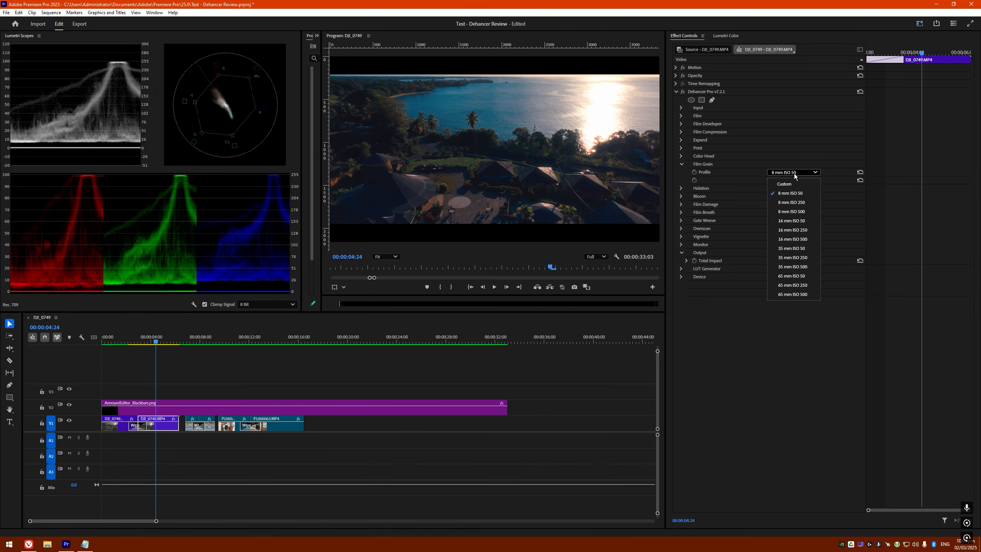
pyautogui.click(802, 259)
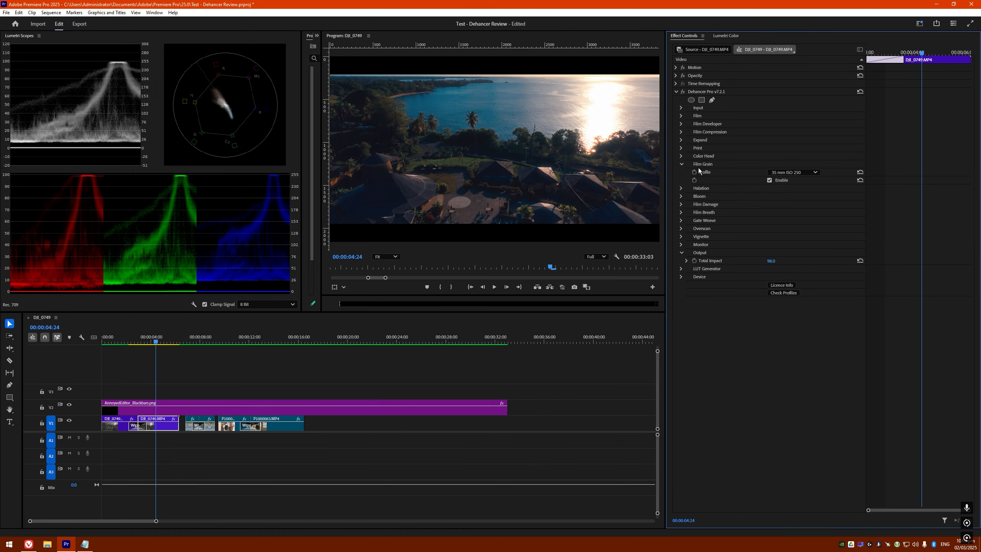
# Expand Halation and turn on Mask Mode to show only the halation mask
pyautogui.click(682, 164)
pyautogui.click(682, 173)
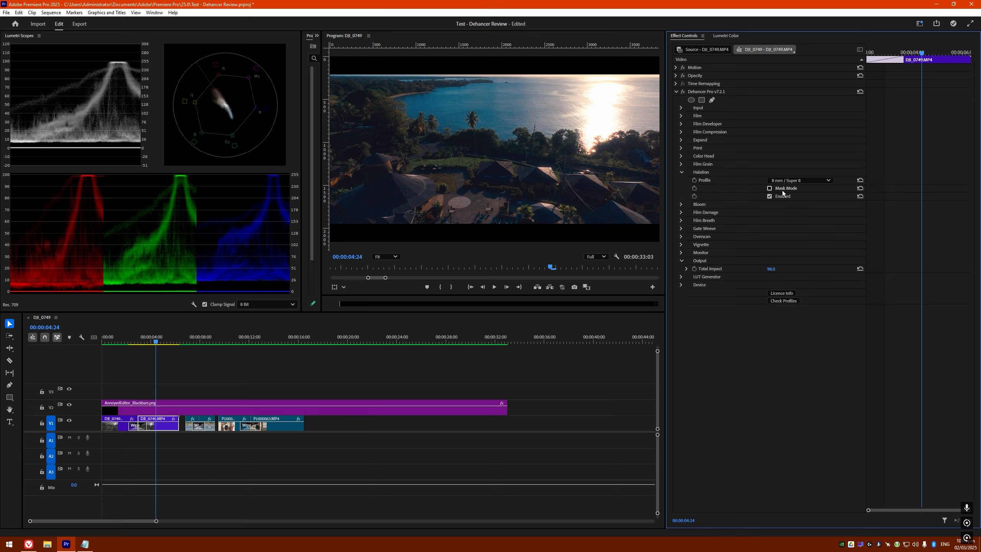
pyautogui.click(682, 205)
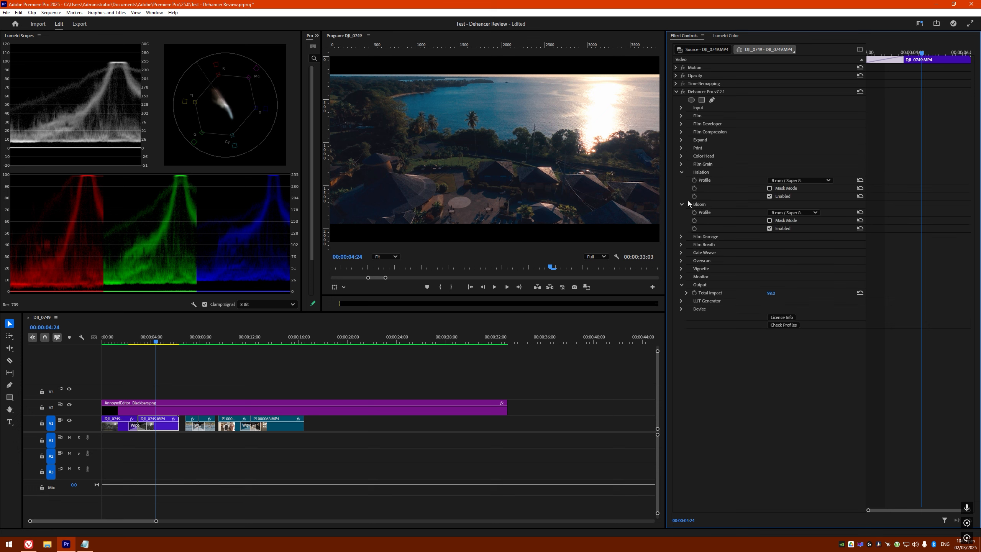
pyautogui.click(681, 203)
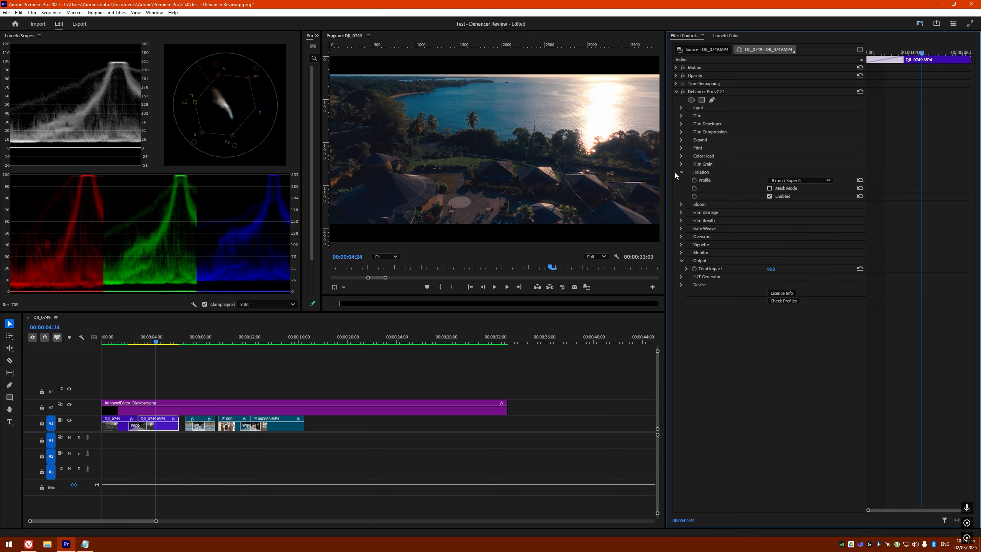
pyautogui.click(769, 188)
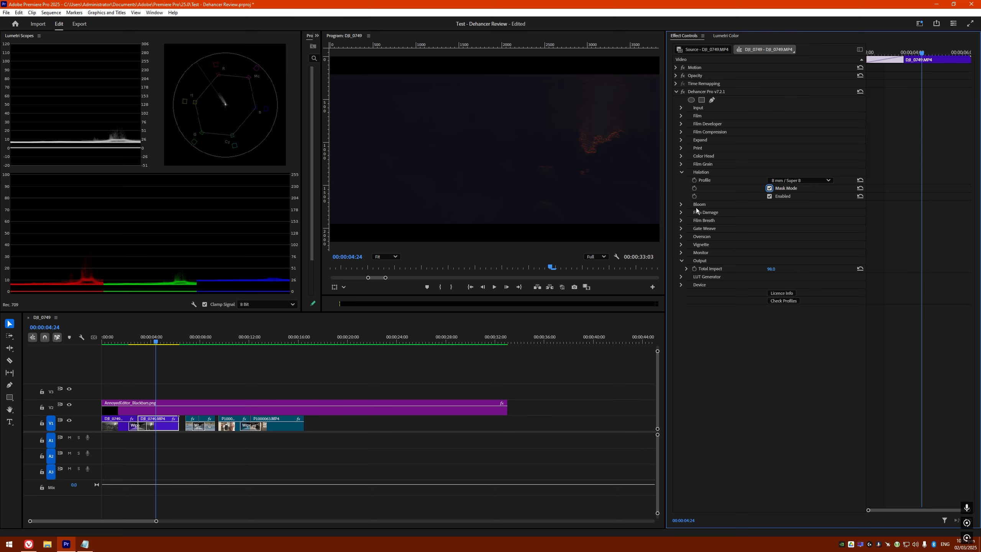
# Cycle halation profiles through 8 mm No Remjet, 16 mm, 35 mm and 65 mm, ending on 8 mm / Super 8
pyautogui.click(795, 179)
pyautogui.click(797, 210)
pyautogui.click(797, 181)
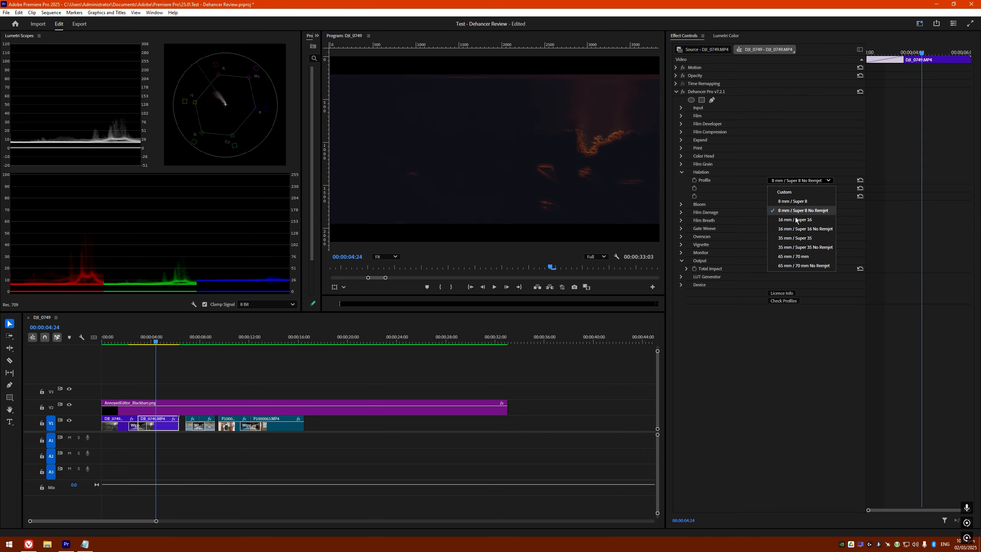
pyautogui.click(801, 222)
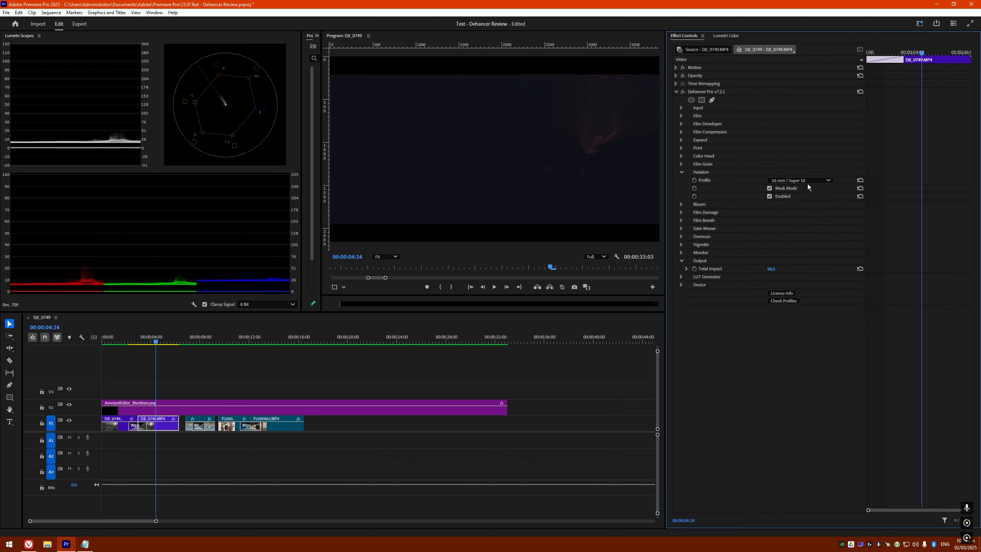
pyautogui.click(808, 181)
pyautogui.click(808, 238)
pyautogui.click(795, 181)
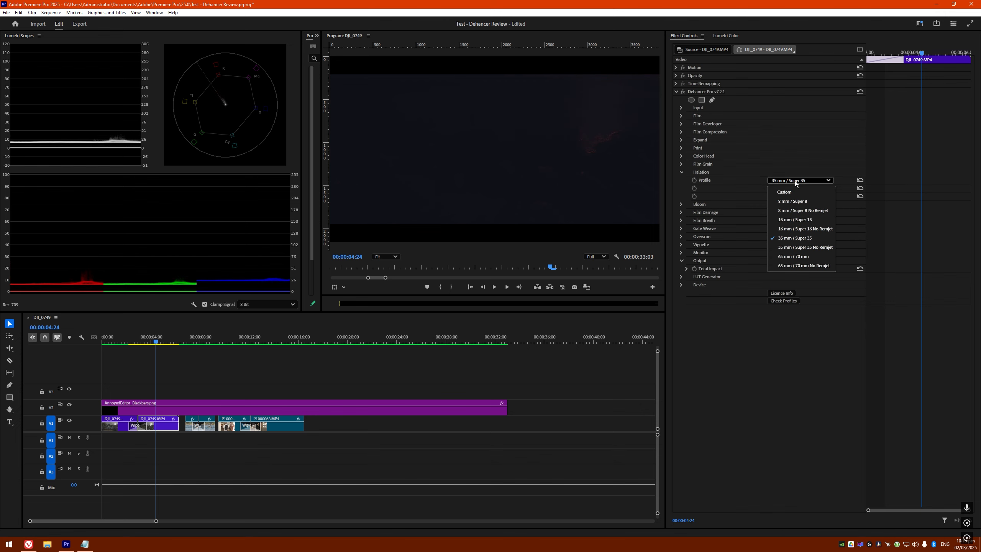
pyautogui.click(804, 256)
pyautogui.click(794, 180)
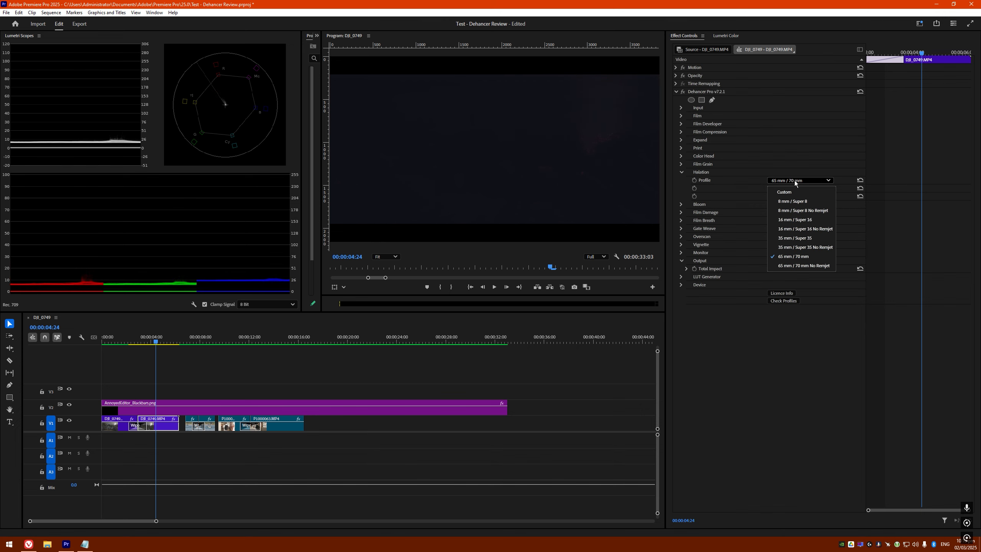
pyautogui.click(794, 206)
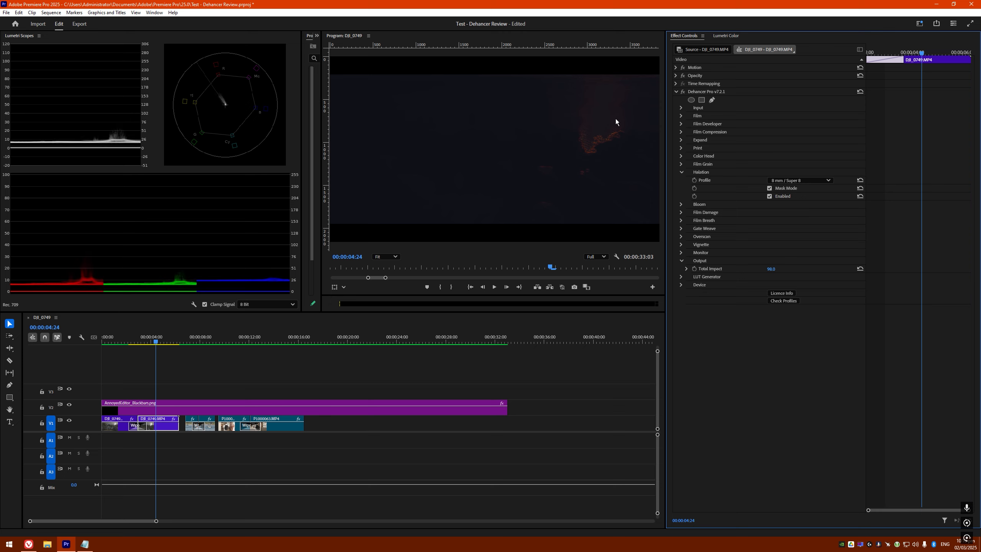
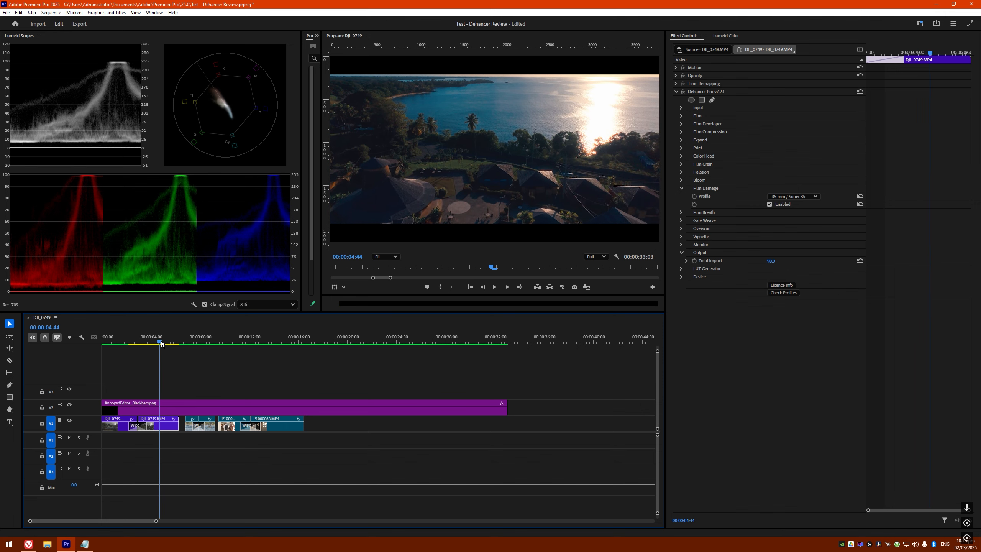
pyautogui.press('`')
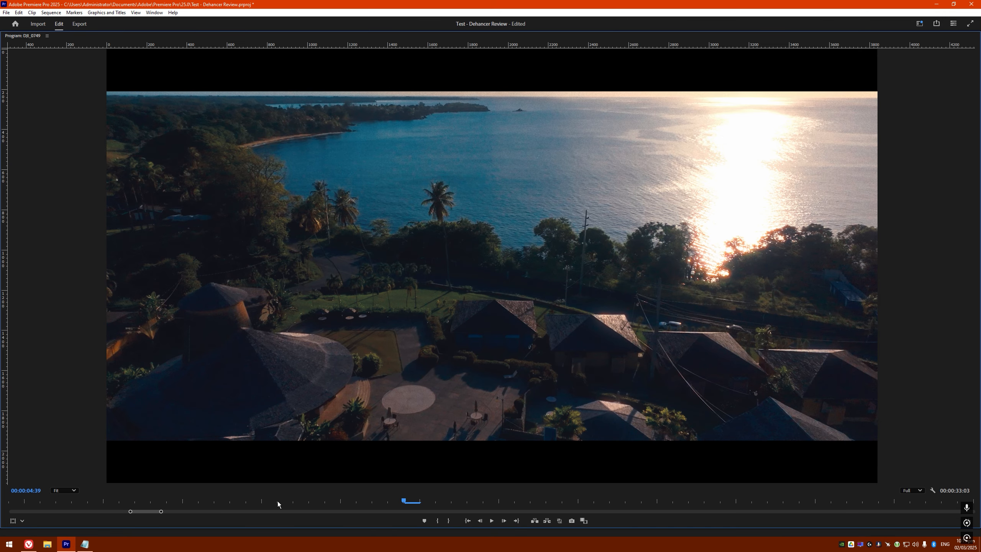
pyautogui.moveTo(407, 497)
pyautogui.mouseDown()
pyautogui.moveTo(374, 499)
pyautogui.moveTo(393, 497)
pyautogui.mouseUp()
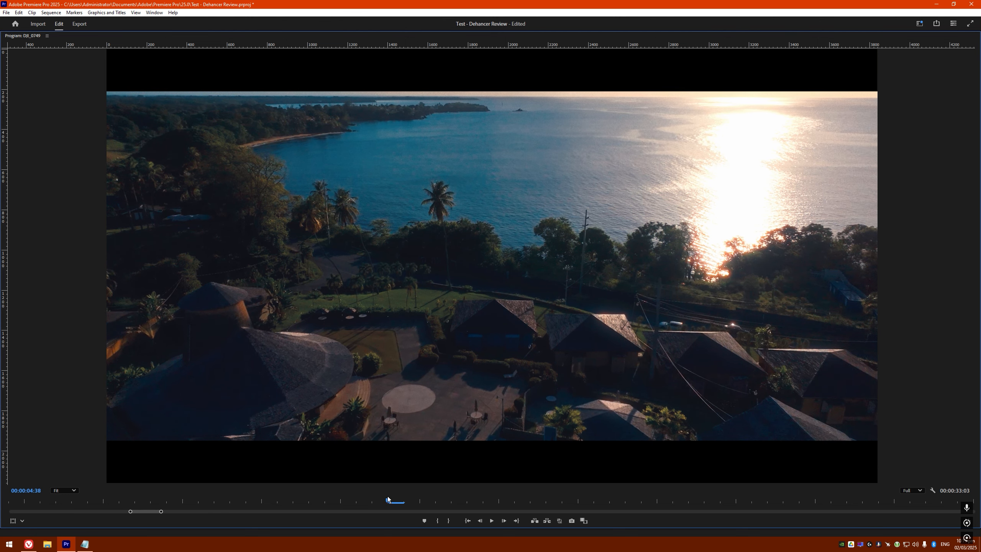
pyautogui.moveTo(400, 498)
pyautogui.mouseDown()
pyautogui.moveTo(388, 500)
pyautogui.moveTo(433, 491)
pyautogui.moveTo(380, 493)
pyautogui.moveTo(435, 497)
pyautogui.moveTo(389, 501)
pyautogui.mouseUp()
pyautogui.press('`')
pyautogui.click(738, 201)
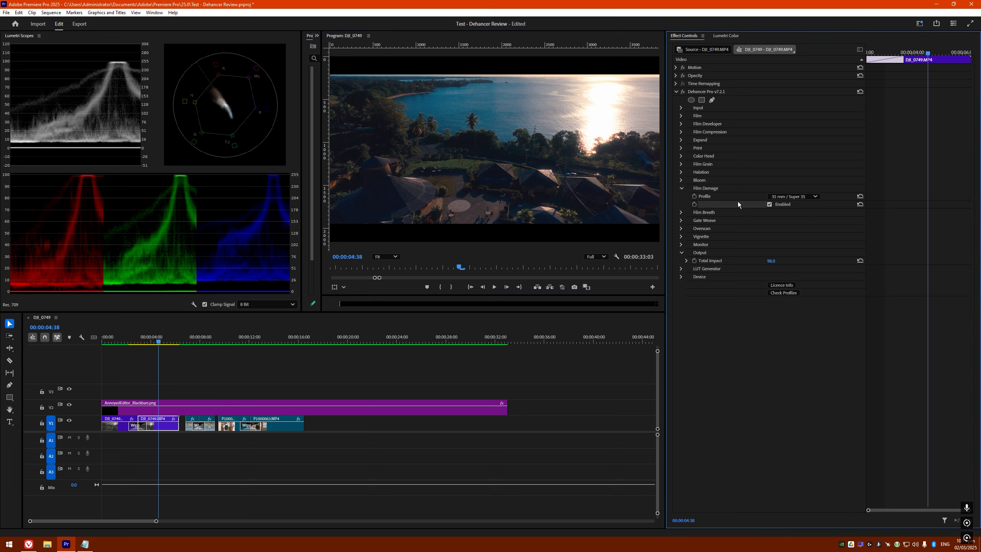
# Disable Dehancer's Film Damage on the drone clip, glancing at Film Breath and Gate Weave
pyautogui.click(768, 204)
pyautogui.click(682, 188)
pyautogui.click(682, 196)
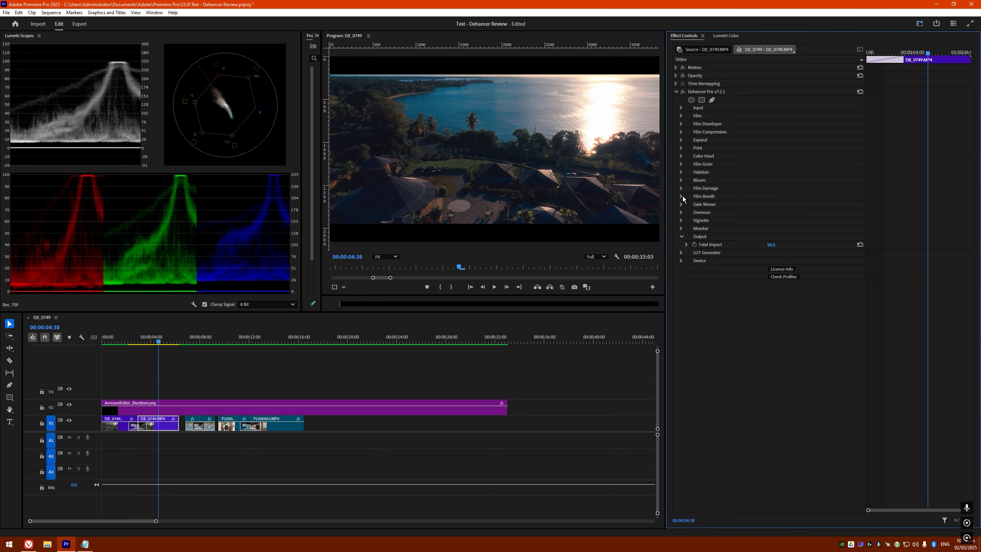
pyautogui.click(682, 196)
pyautogui.click(681, 204)
pyautogui.click(682, 205)
# Preview the Vignette by toggling it on and off, leave it unticked and collapse the group
pyautogui.click(681, 221)
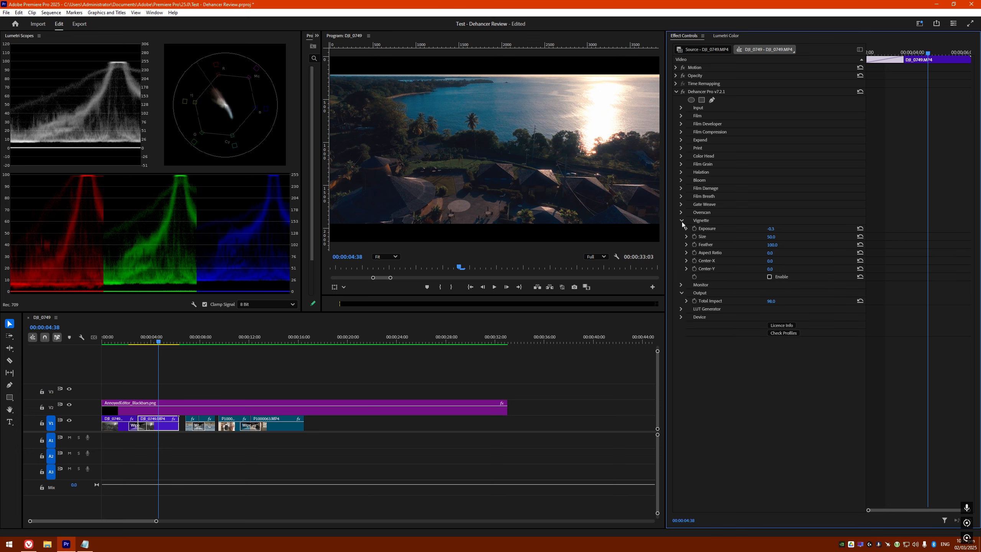
pyautogui.click(769, 277)
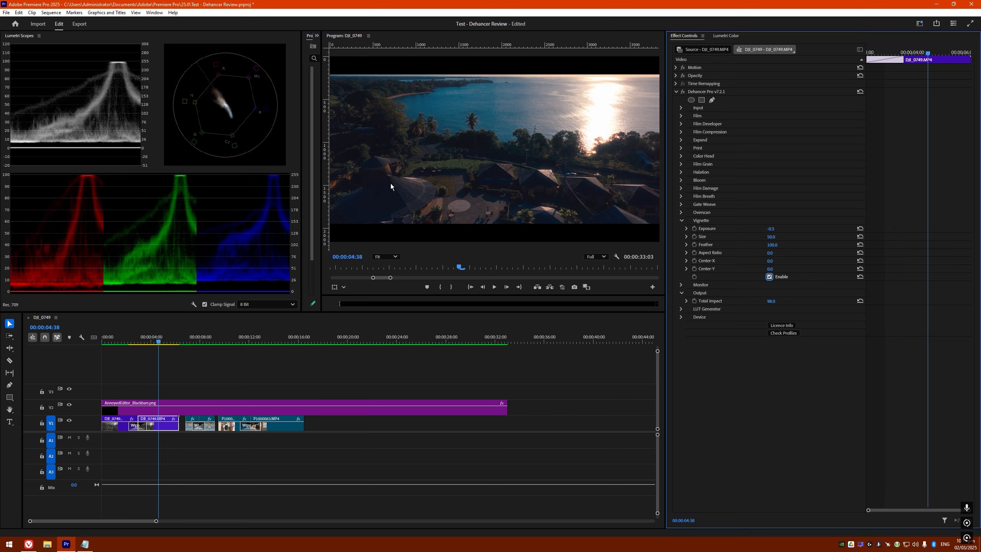
pyautogui.click(770, 276)
pyautogui.click(769, 277)
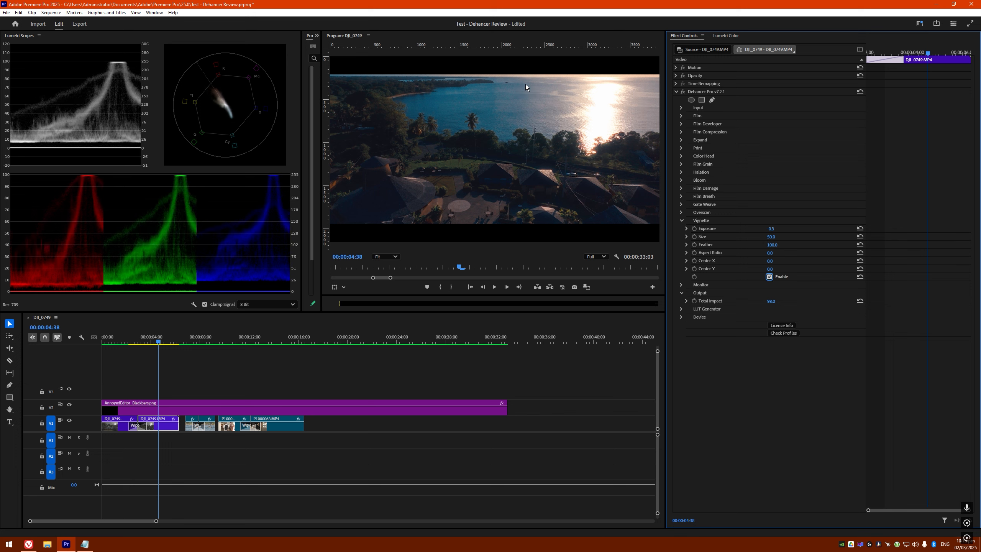
pyautogui.click(769, 277)
pyautogui.click(682, 221)
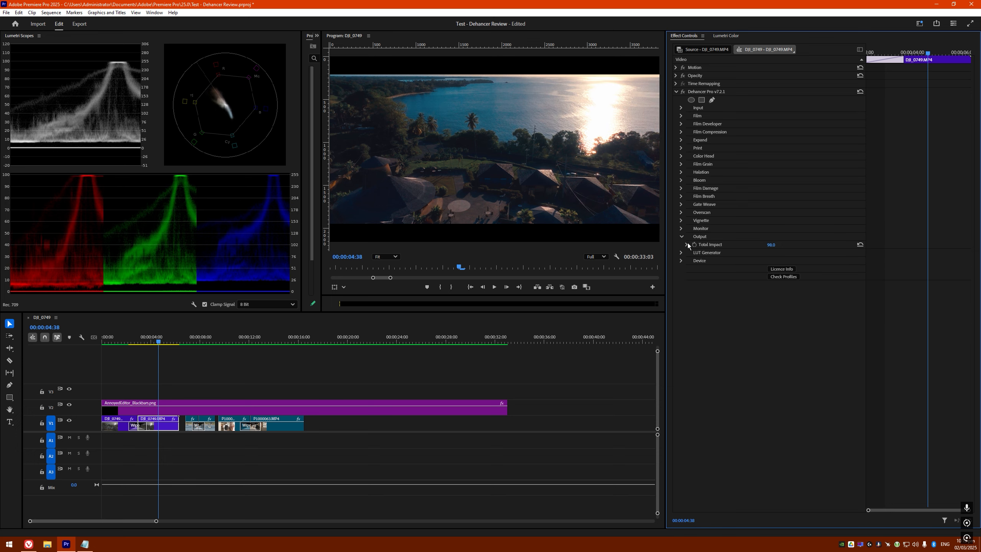
# Try Total Impact at 80.2 and by scrubbing, settle on 100.0, then zoom the timeline out
pyautogui.click(770, 244)
pyautogui.write('80.2')
pyautogui.press('Return')
pyautogui.moveTo(771, 244); pyautogui.dragTo(795, 244)
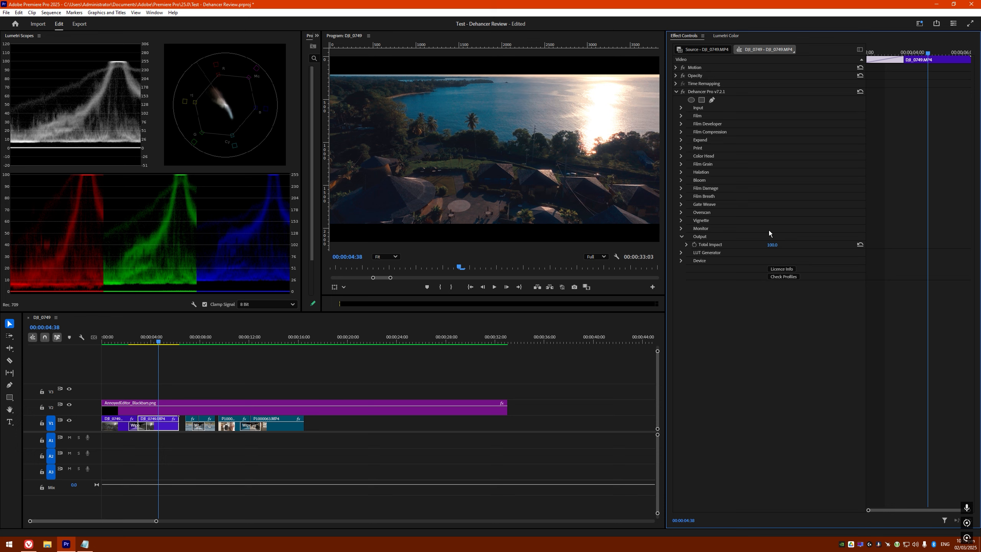
pyautogui.click(676, 92)
pyautogui.click(675, 92)
pyautogui.moveTo(156, 521); pyautogui.dragTo(187, 520)
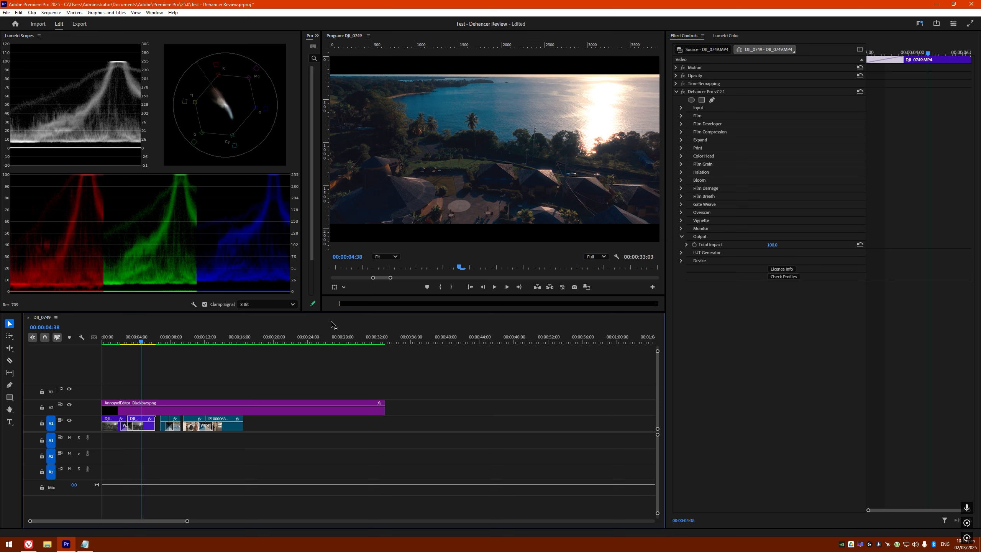
# Move the playhead to the surf clip P1010645.MP4 at 00:00:08:26
pyautogui.click(174, 342)
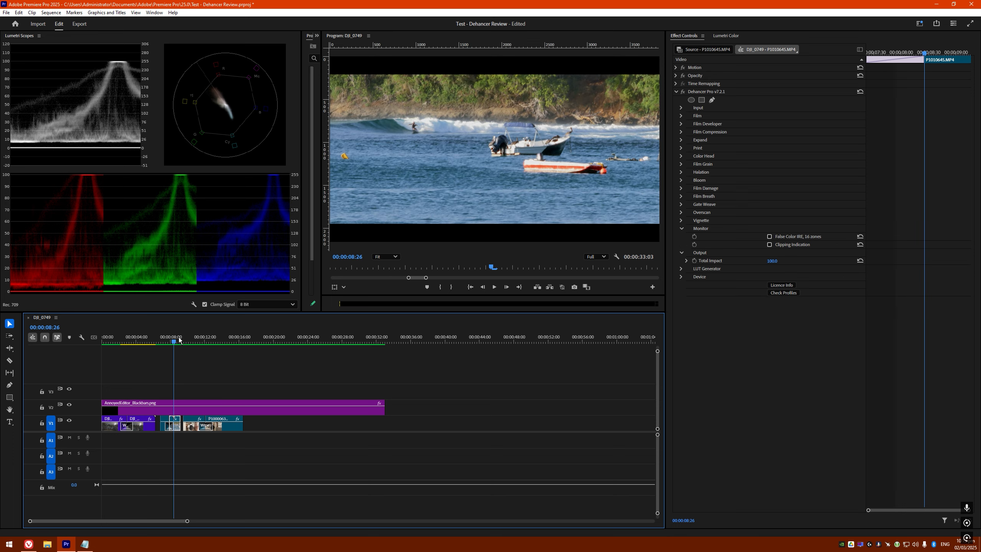
pyautogui.click(168, 341)
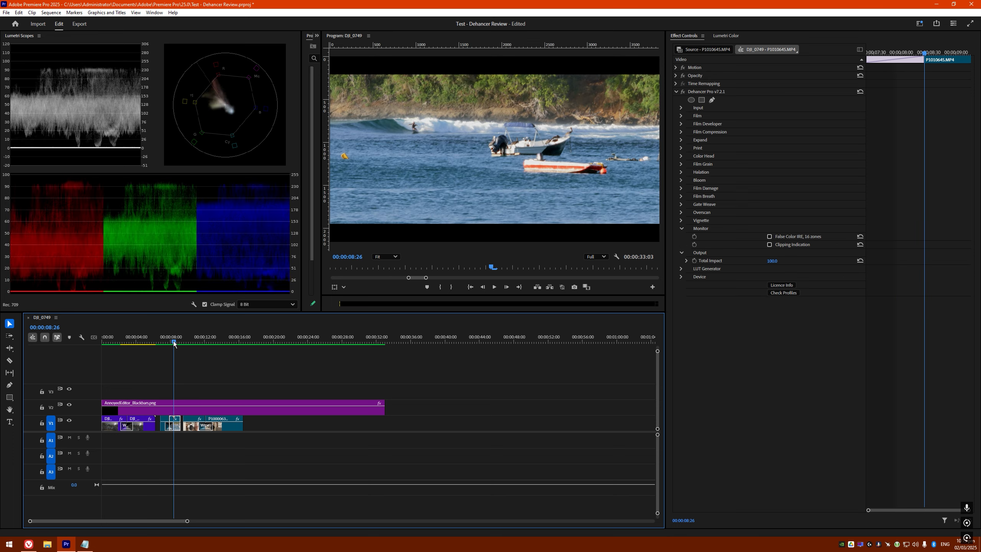
pyautogui.moveTo(168, 341); pyautogui.dragTo(174, 342)
# Expand Dehancer's Input group and check the Camera list without choosing a camera
pyautogui.click(682, 110)
pyautogui.click(681, 108)
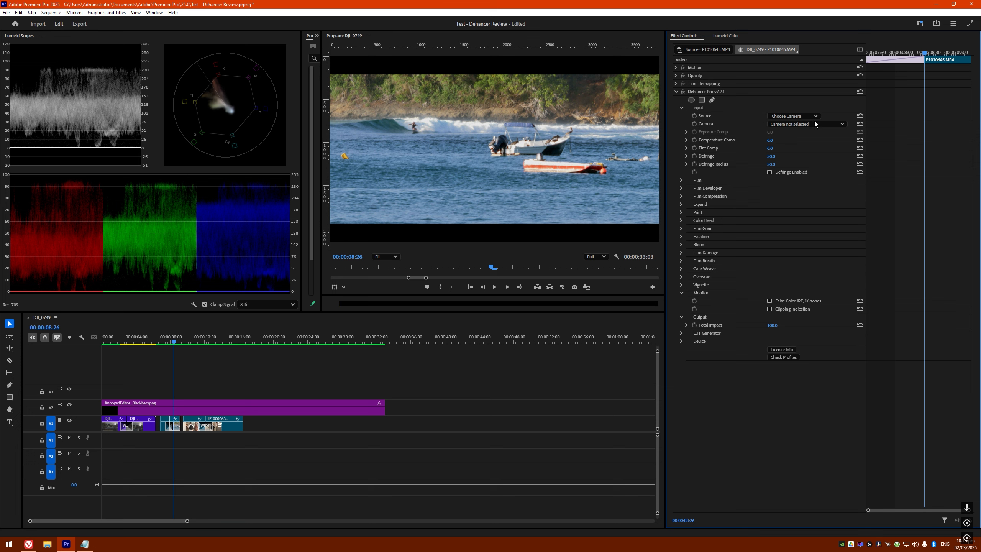
pyautogui.click(796, 124)
pyautogui.click(823, 125)
# Collapse Dehancer's Input settings on the surf clip
pyautogui.click(680, 107)
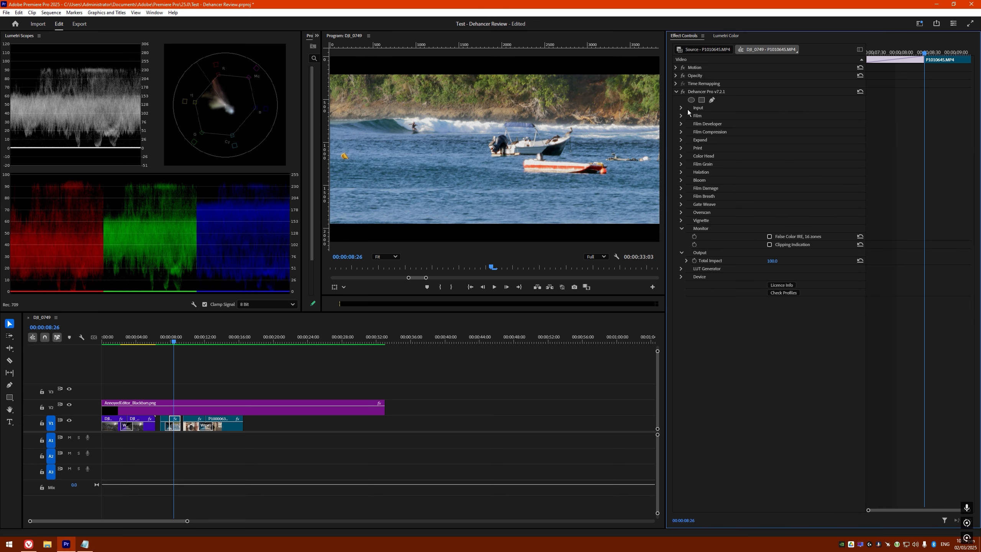
pyautogui.click(687, 108)
pyautogui.click(682, 109)
pyautogui.click(682, 106)
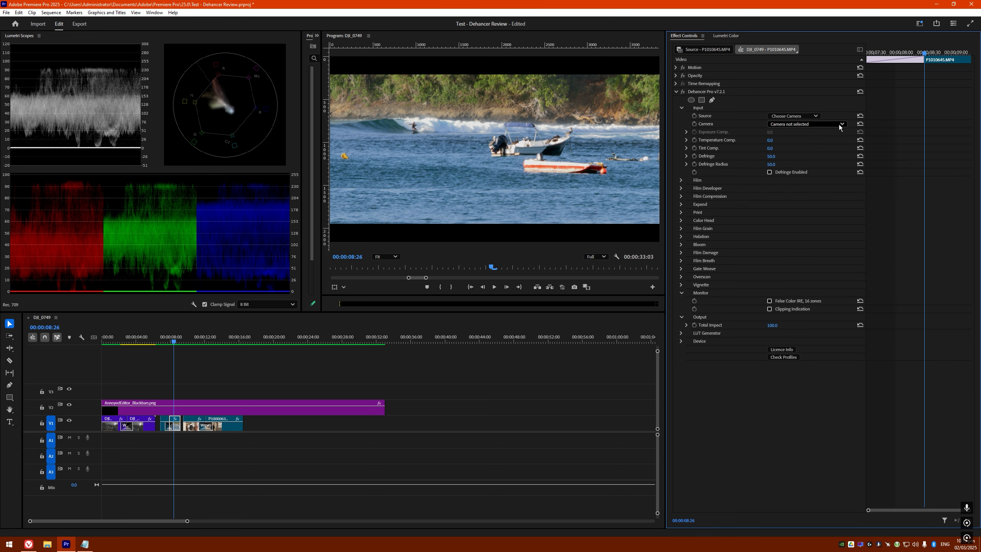
pyautogui.click(681, 108)
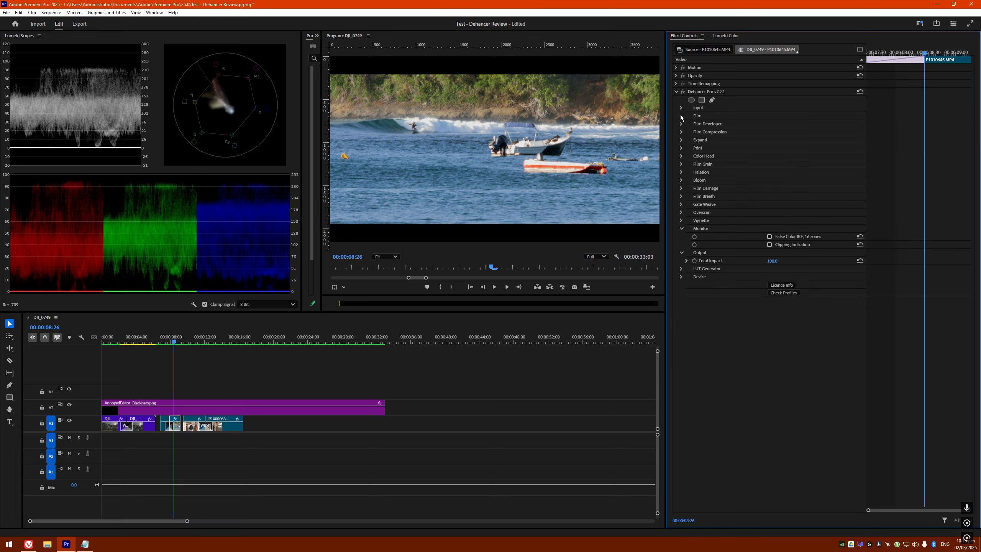
# Review the Film stock list, keep Fujicolor Pro 400H, and collapse the Film section
pyautogui.click(681, 115)
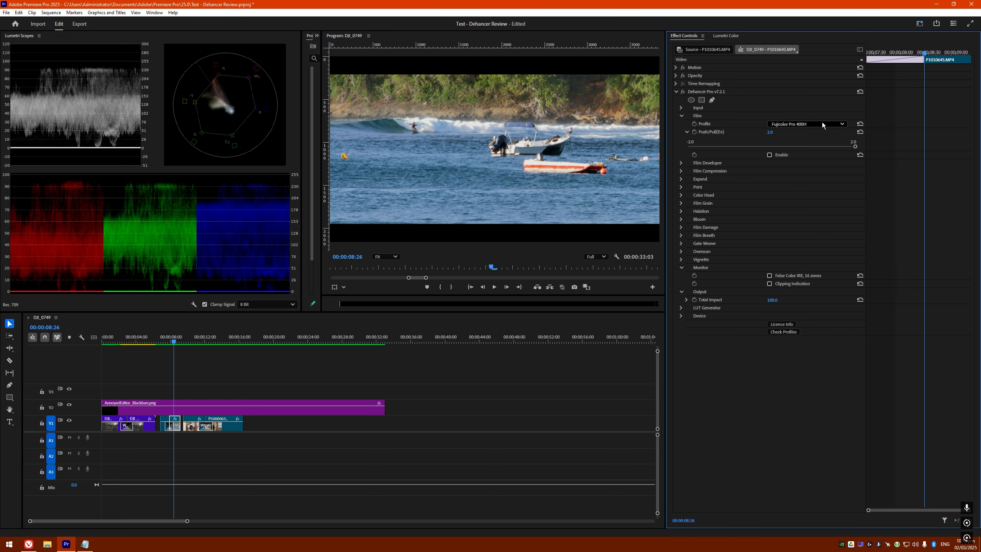
pyautogui.click(802, 123)
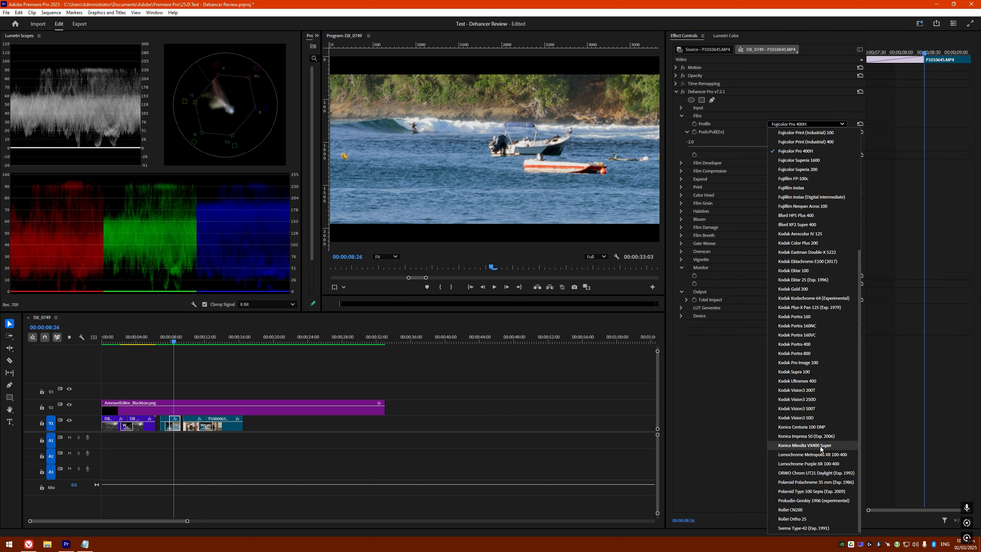
pyautogui.scroll(3, 811, 383)
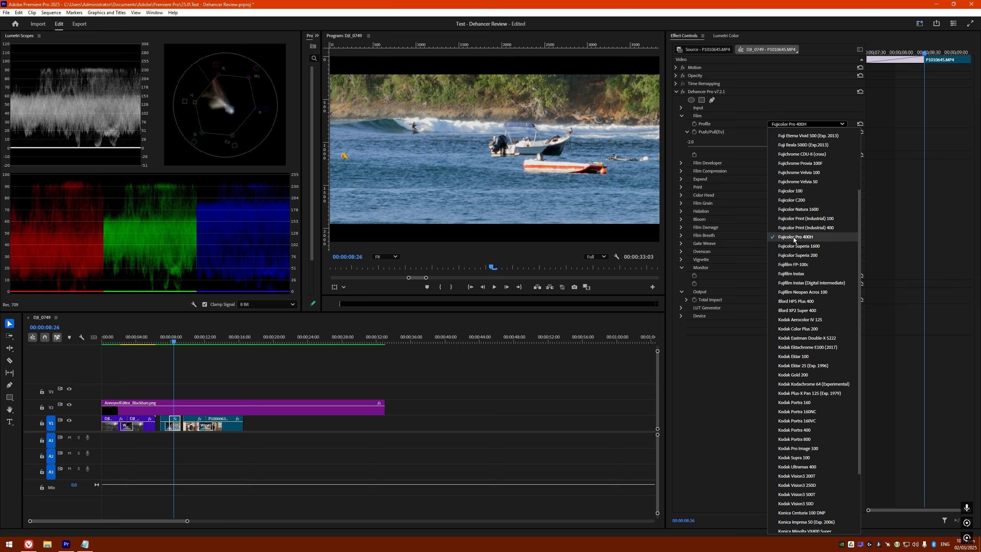
pyautogui.click(804, 124)
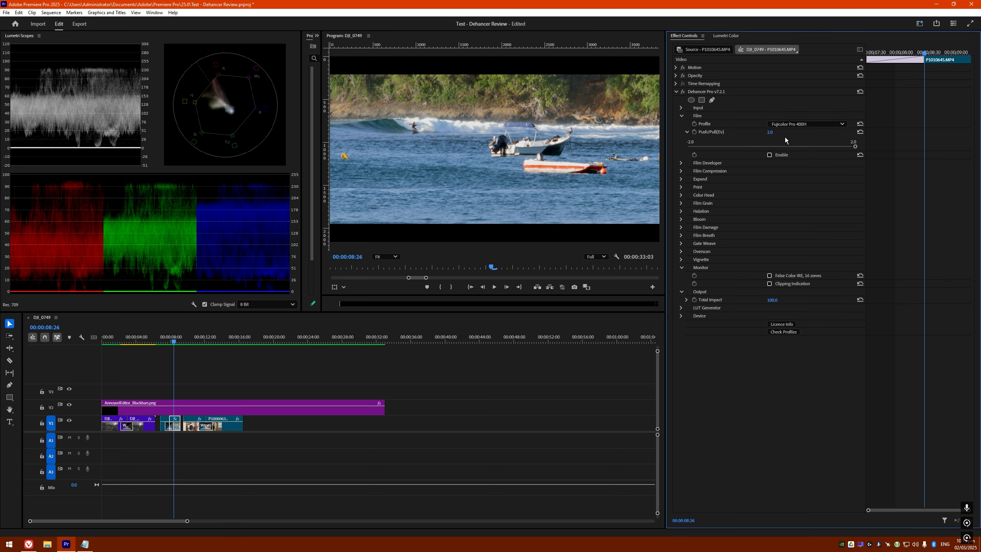
pyautogui.click(682, 116)
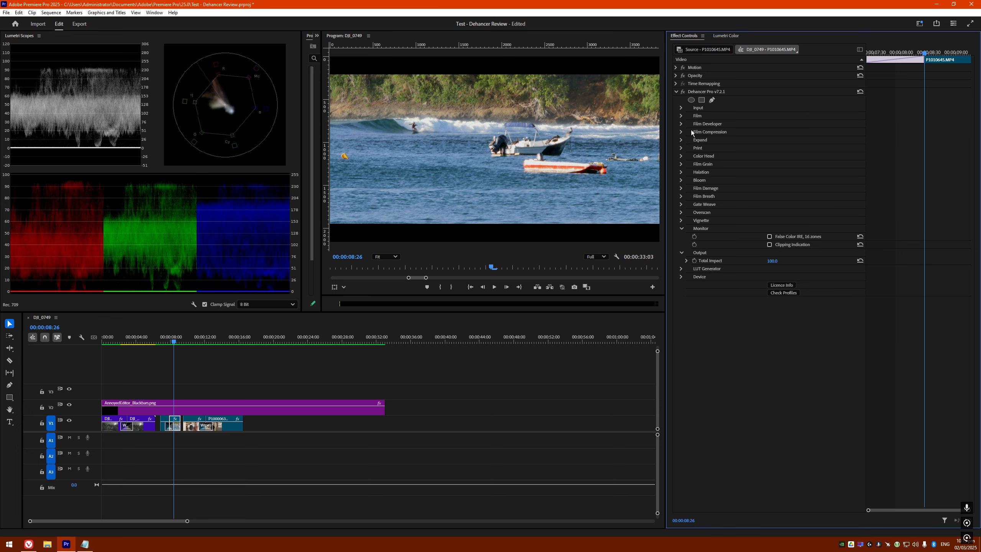
pyautogui.click(682, 116)
pyautogui.click(805, 124)
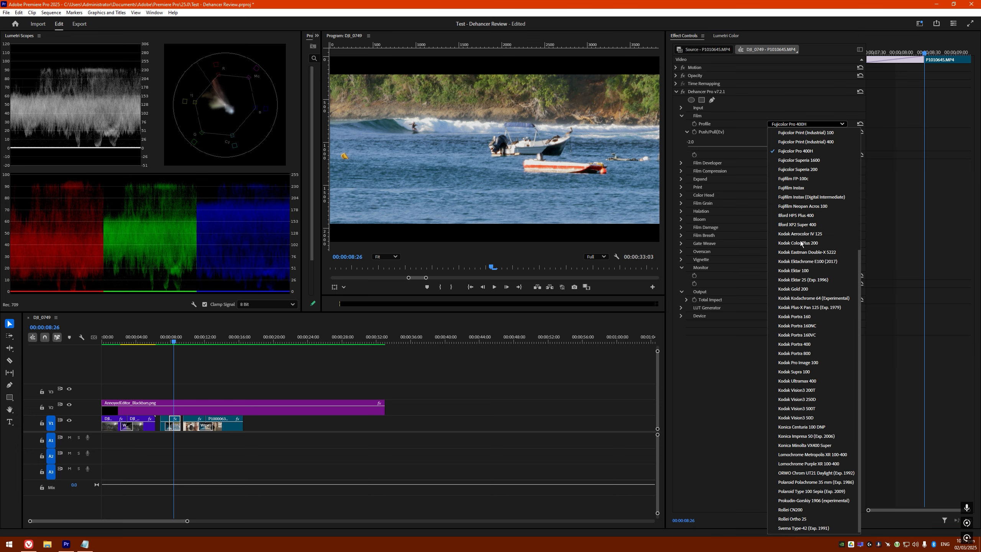
pyautogui.click(790, 124)
pyautogui.click(681, 116)
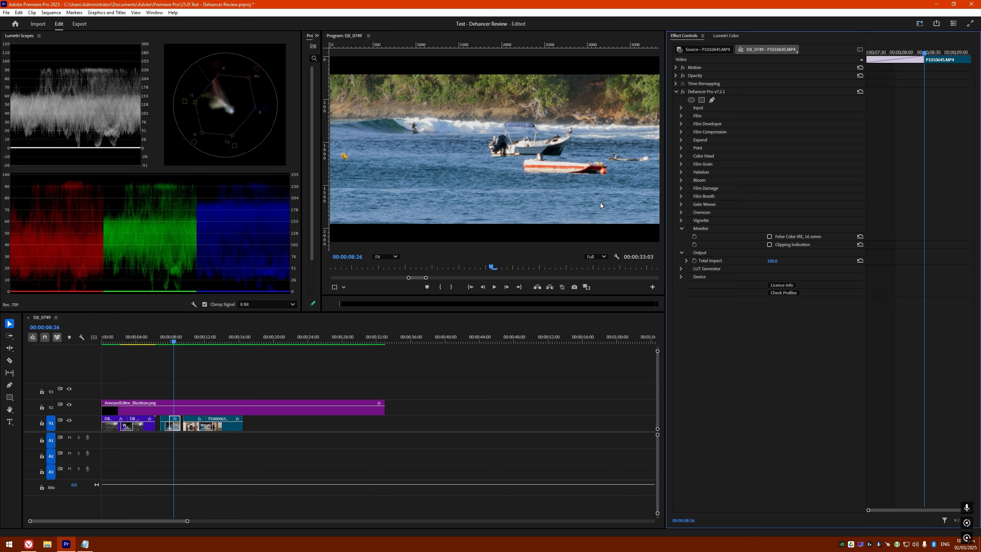
# Preview the Bloom and Halation masks with Mask Mode, then switch both back off
pyautogui.click(681, 181)
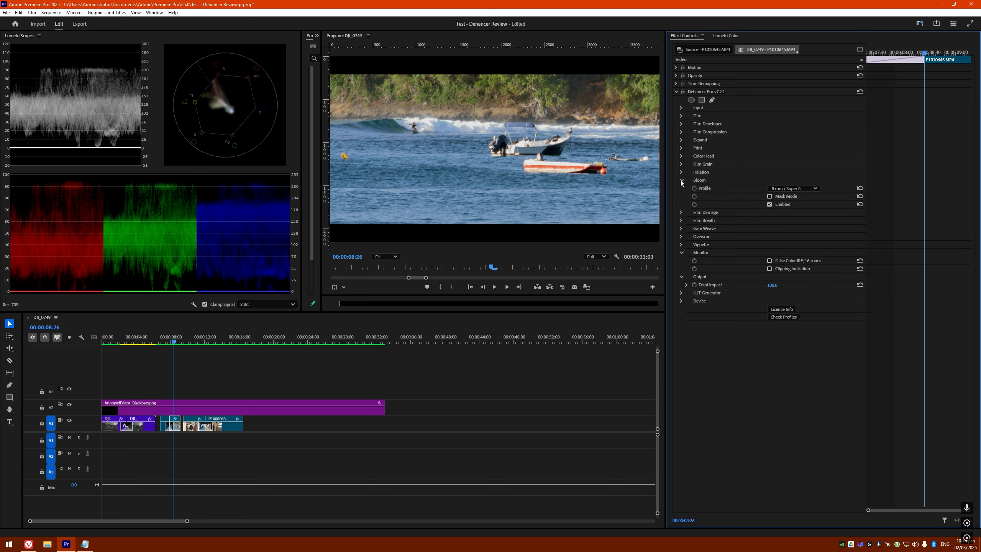
pyautogui.click(769, 196)
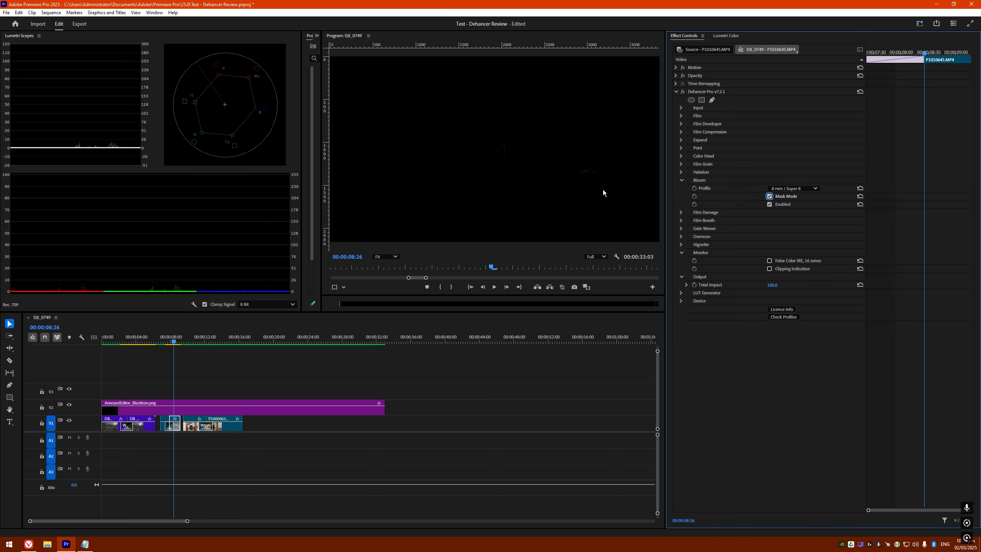
pyautogui.click(769, 196)
pyautogui.click(681, 172)
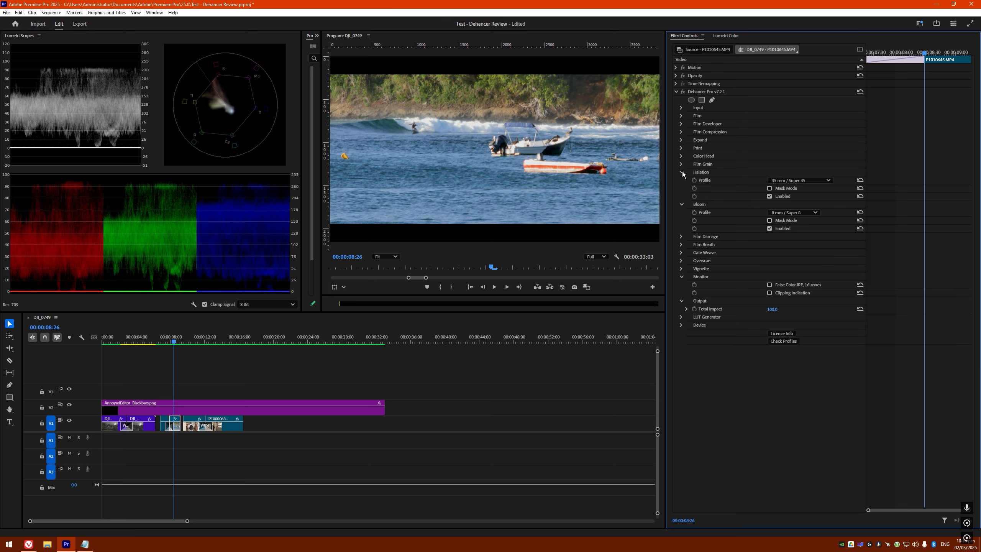
pyautogui.click(770, 189)
pyautogui.click(770, 188)
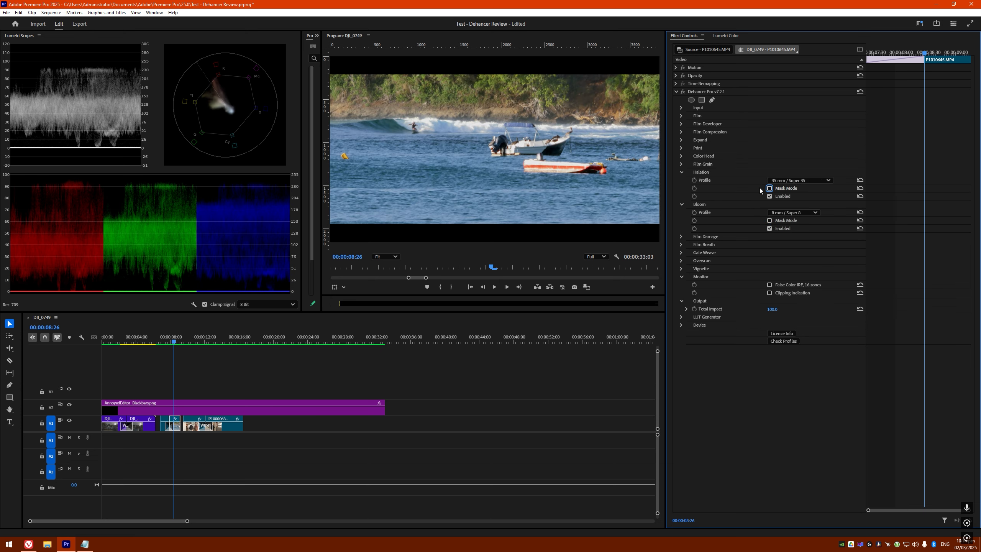
pyautogui.click(682, 172)
# Inspect the Film Grain and Print settings, then collapse them and Bloom
pyautogui.click(681, 164)
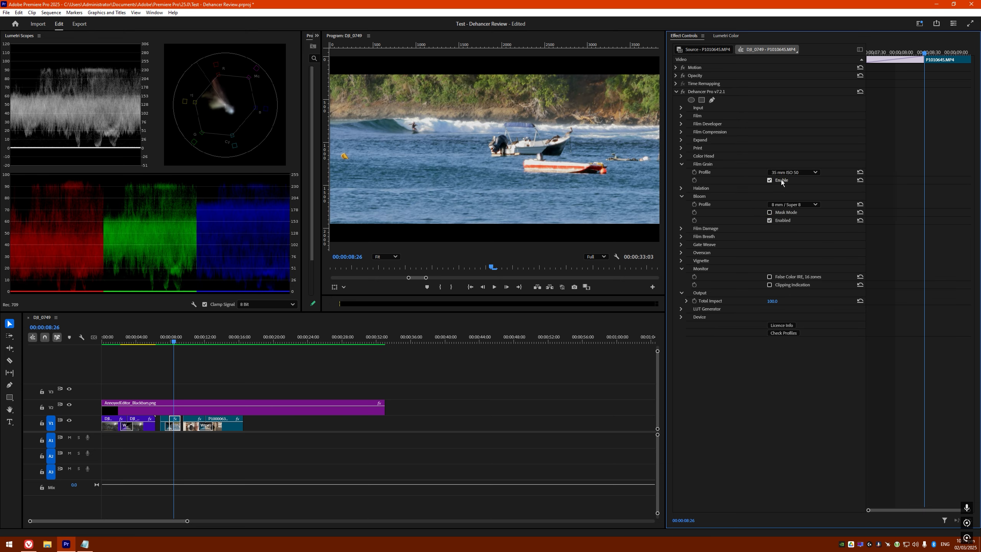
pyautogui.click(682, 164)
pyautogui.click(681, 148)
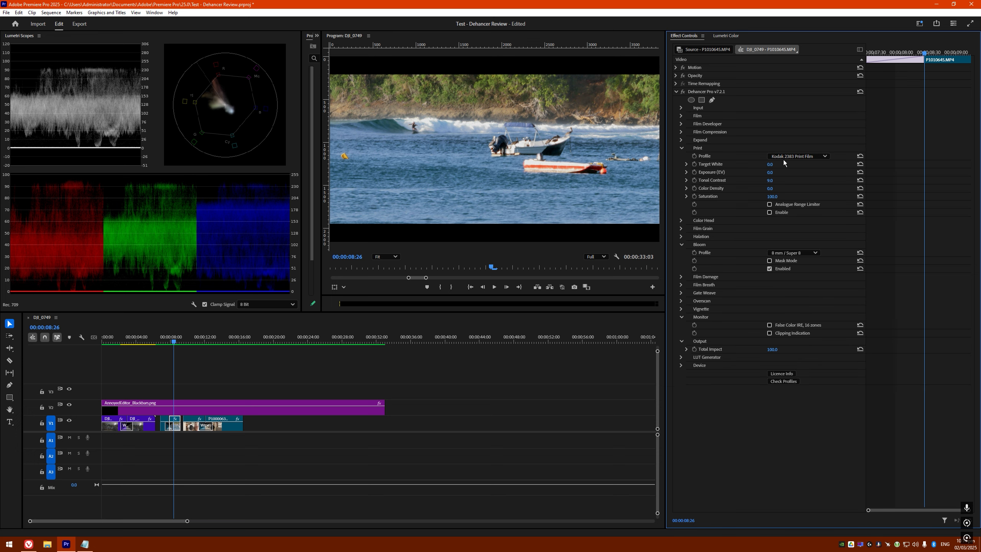
pyautogui.click(682, 148)
pyautogui.click(681, 180)
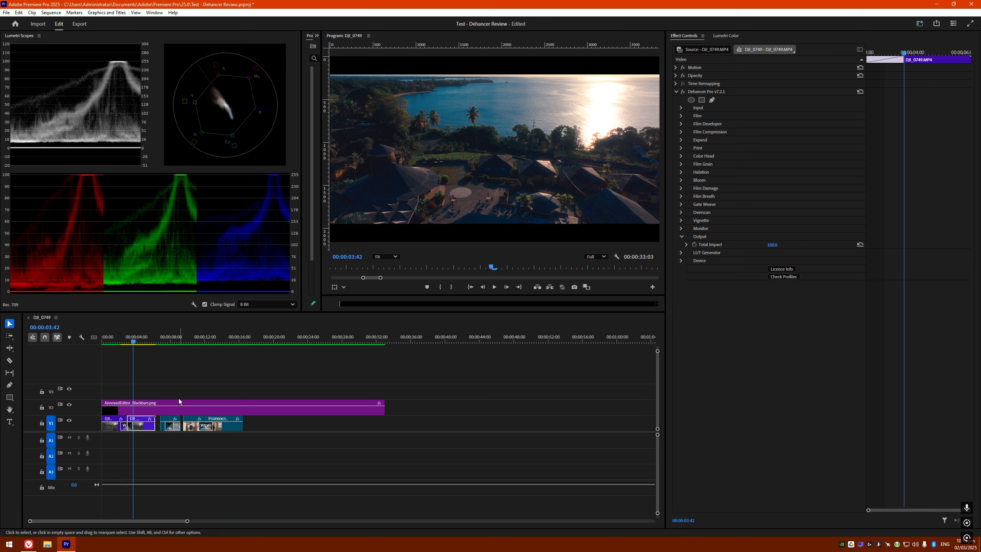
pyautogui.click(164, 340)
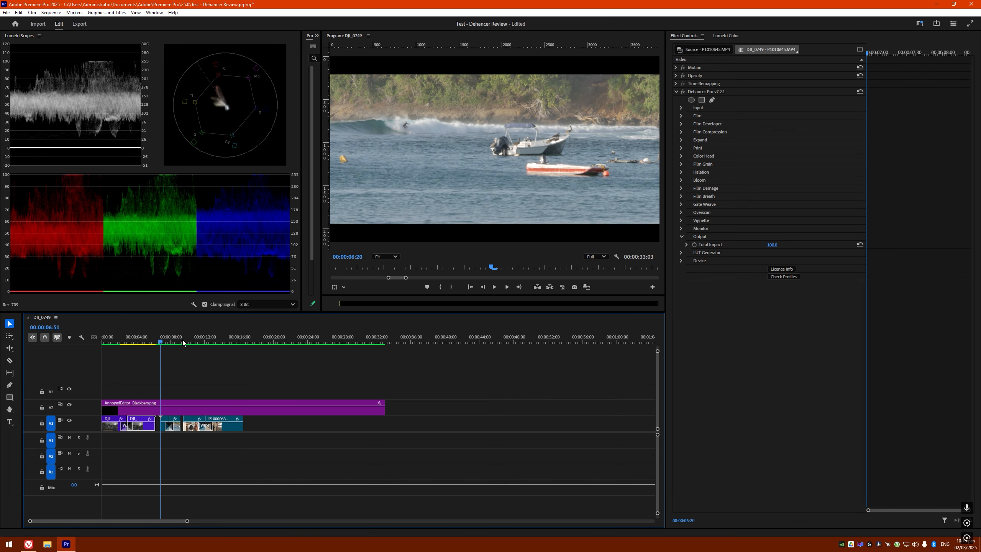
pyautogui.moveTo(174, 343); pyautogui.dragTo(218, 342)
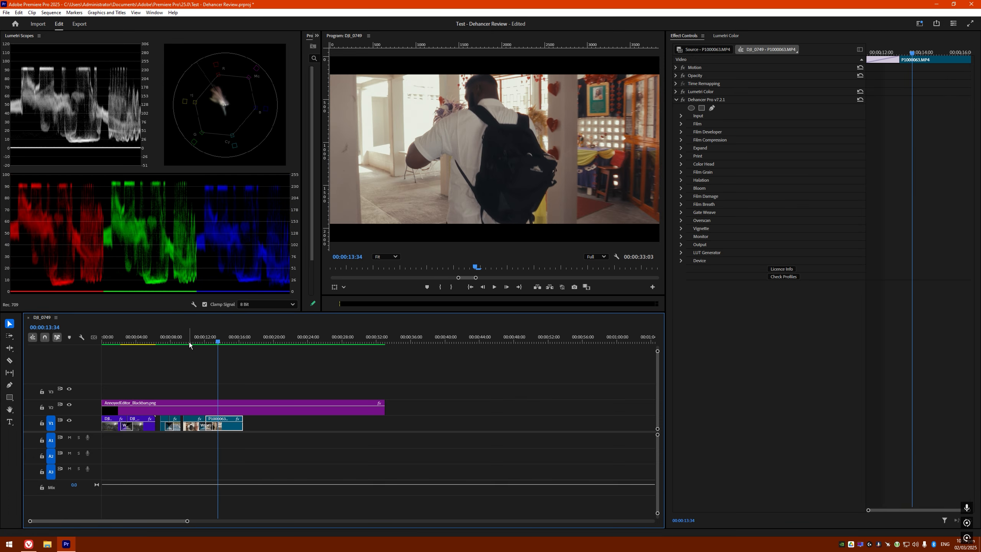
pyautogui.moveTo(214, 344); pyautogui.dragTo(223, 342)
pyautogui.click(50, 13)
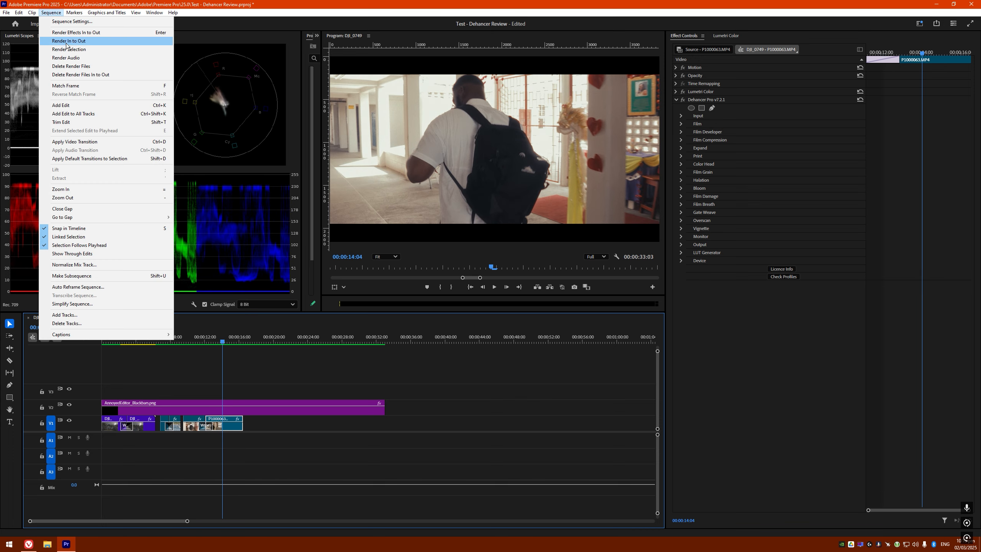
pyautogui.click(239, 339)
pyautogui.moveTo(240, 339)
pyautogui.mouseDown()
pyautogui.moveTo(200, 340)
pyautogui.moveTo(225, 341)
pyautogui.mouseUp()
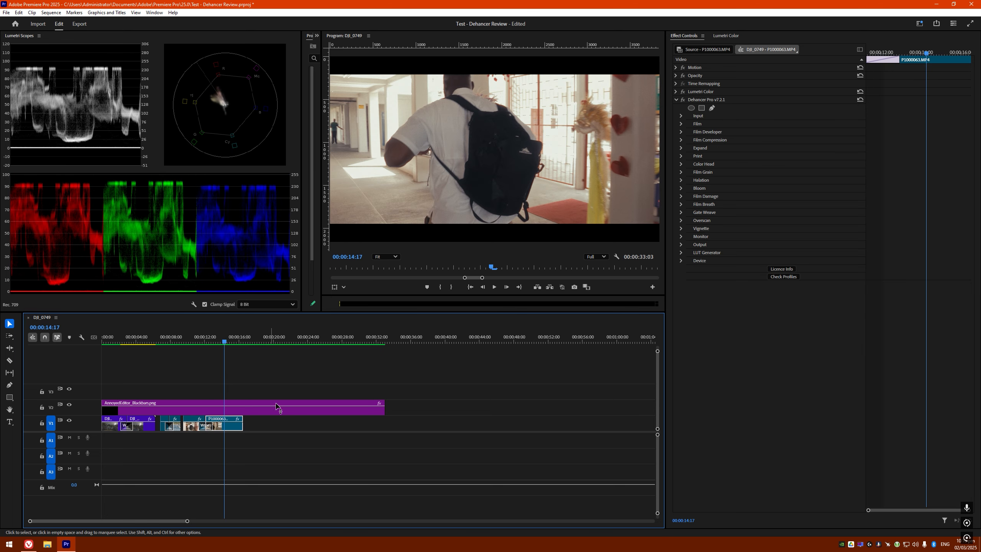
pyautogui.click(681, 116)
pyautogui.click(681, 116)
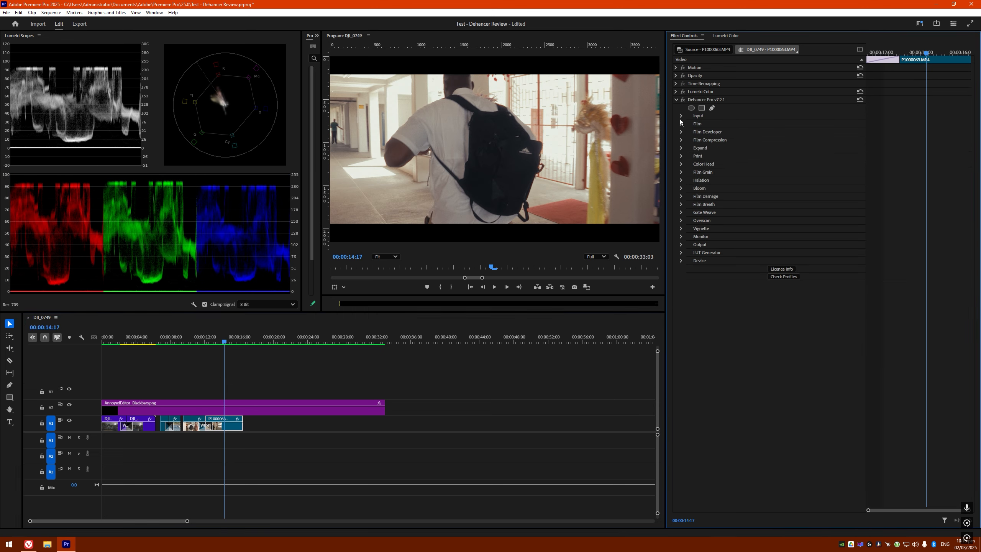
pyautogui.click(681, 132)
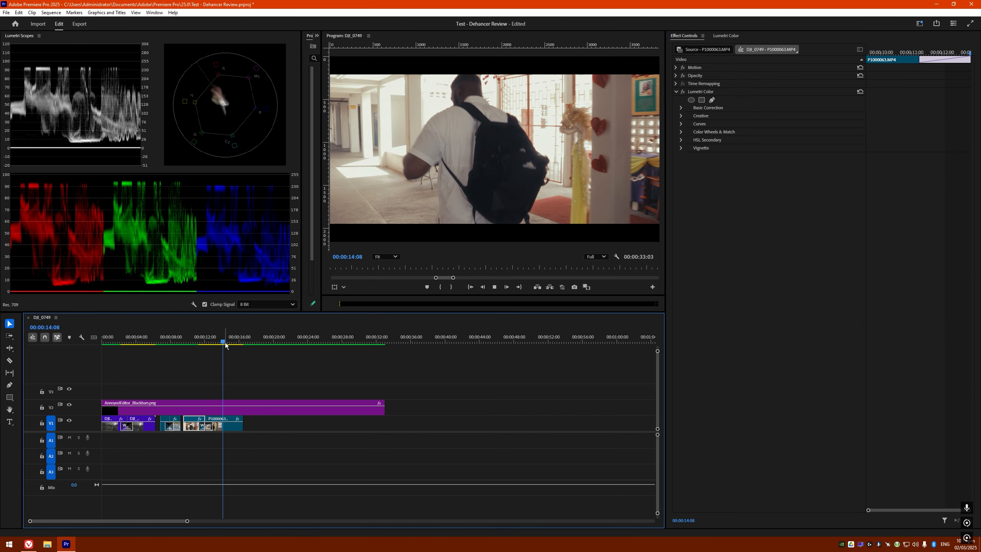
pyautogui.moveTo(225, 342); pyautogui.dragTo(145, 342)
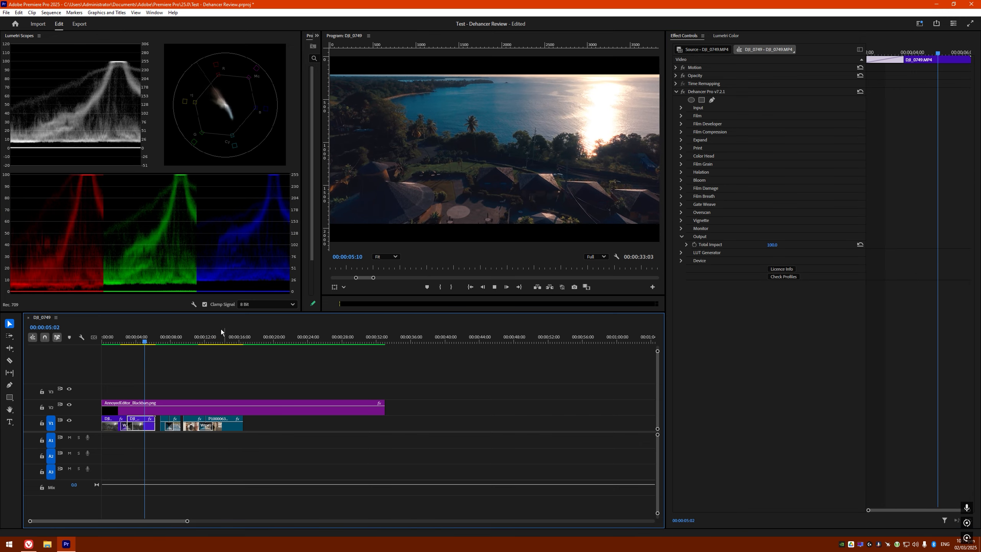
# Render the sequence In to Out and scrub back to hallway clip P1000063 at 00:00:12:07
pyautogui.click(51, 13)
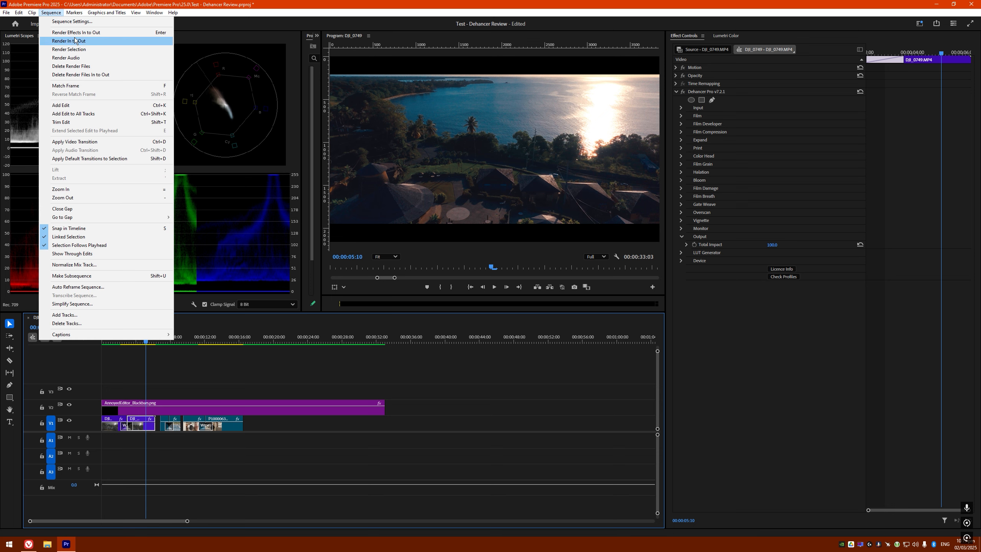
pyautogui.click(325, 335)
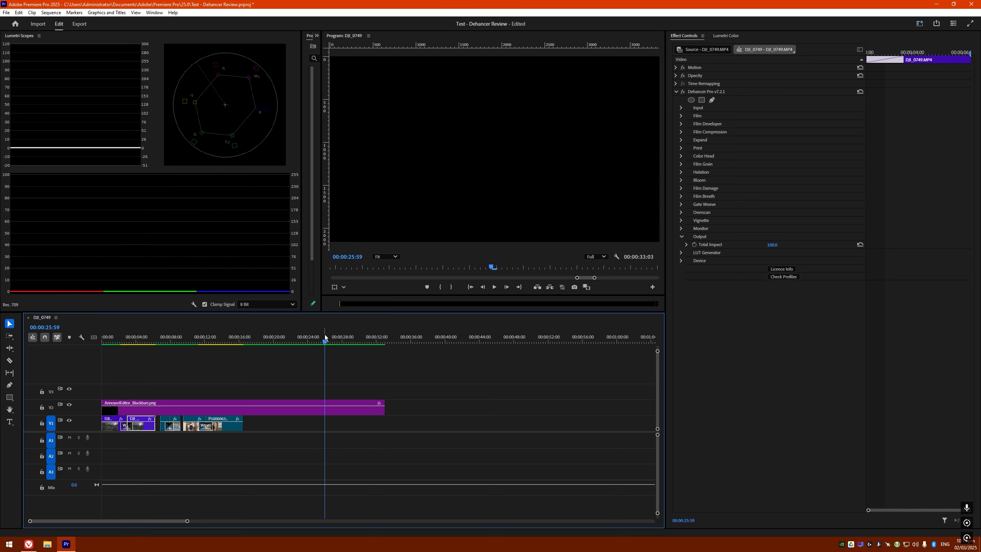
pyautogui.moveTo(323, 340); pyautogui.dragTo(206, 343)
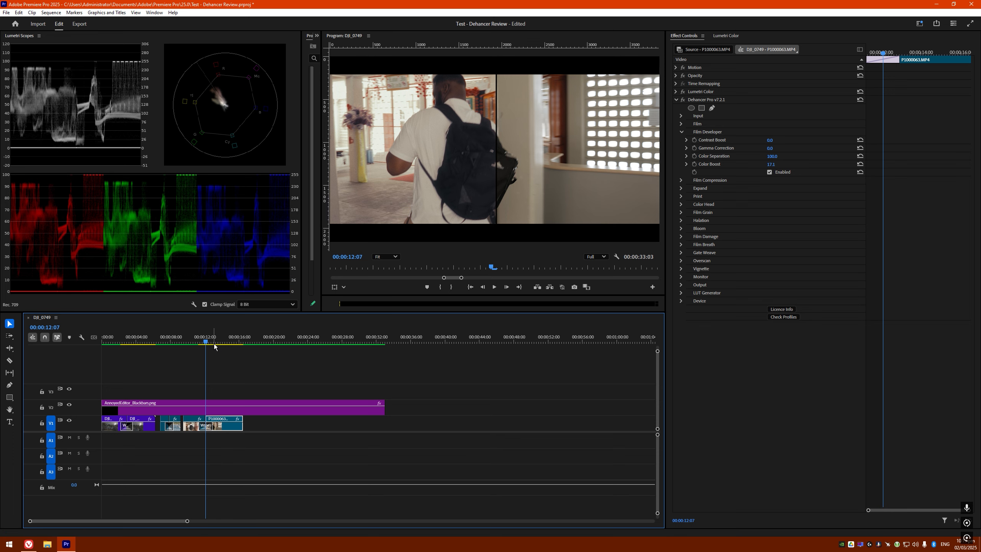
# Check the graded surf boat and hallway clips, then return to the sequence start for playback
pyautogui.click(174, 341)
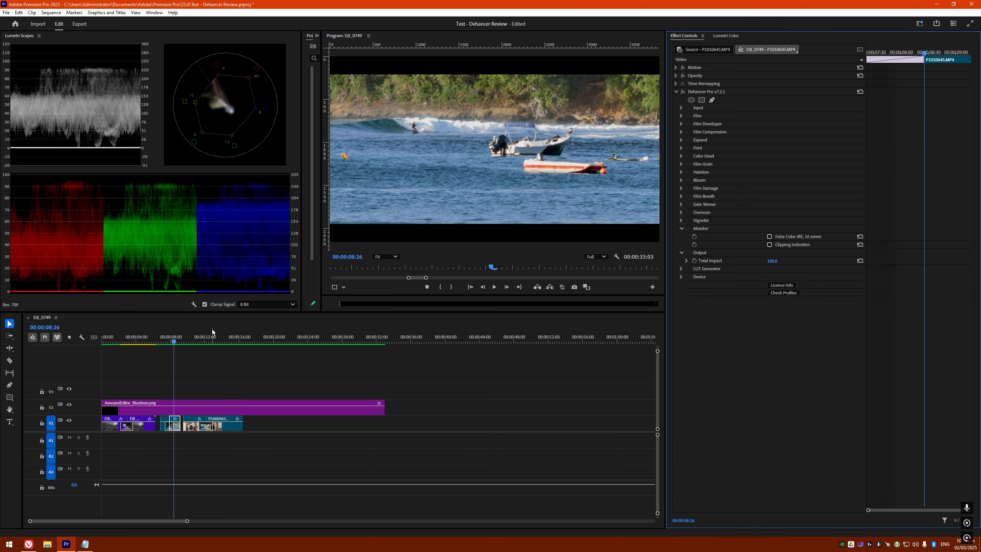
pyautogui.click(218, 338)
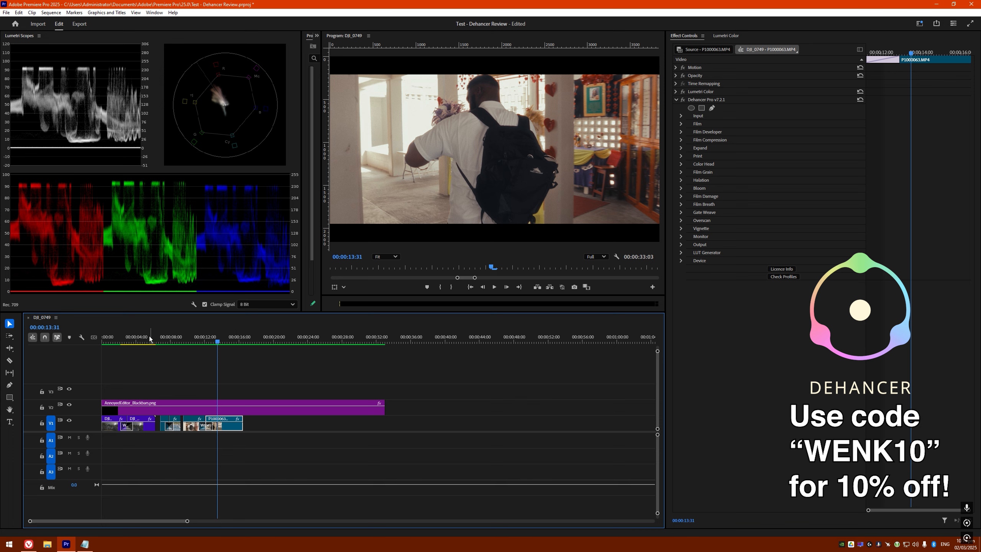
pyautogui.click(108, 341)
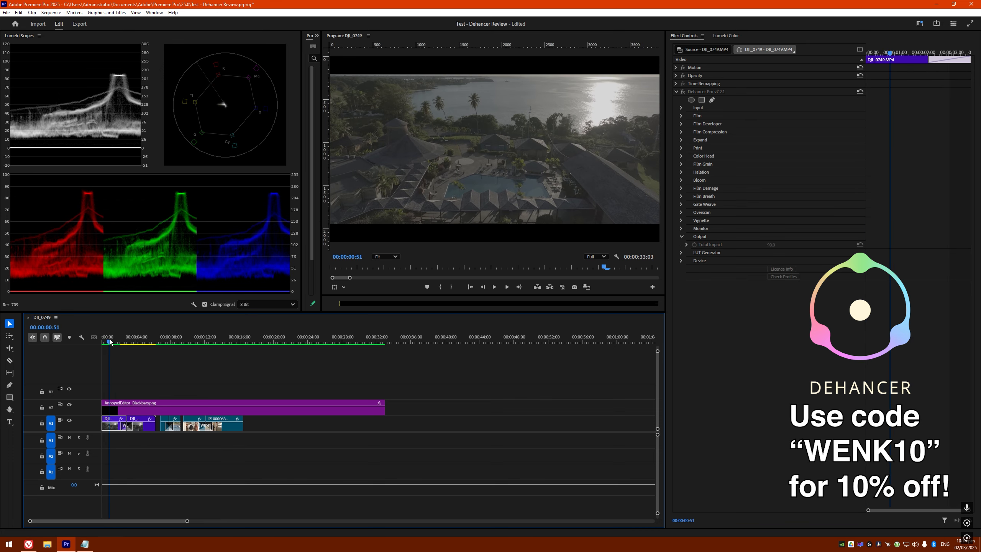